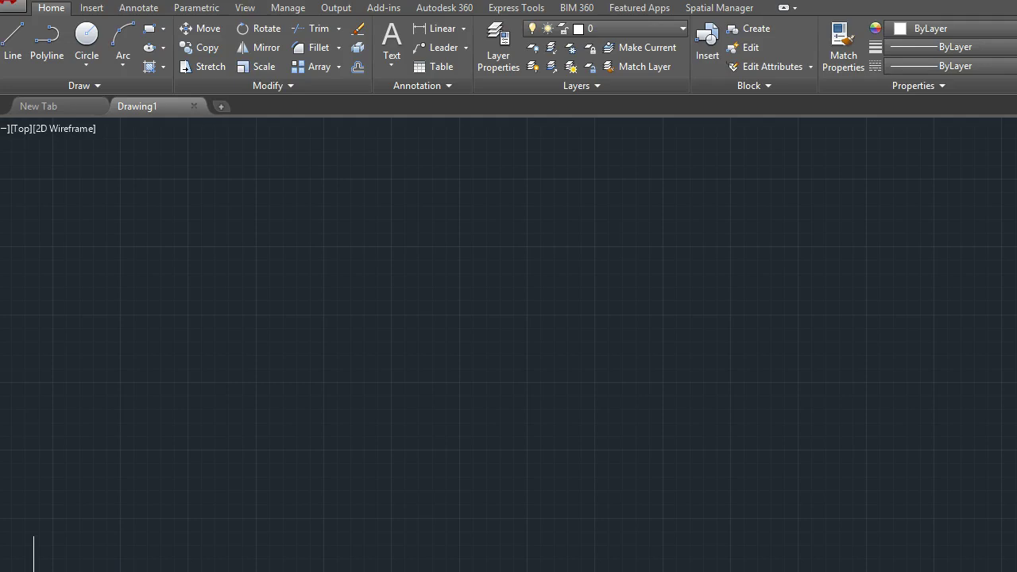
Open the Spatial Manager data panel and expand My Computer to list drives C:, D: and E:.
click(719, 8)
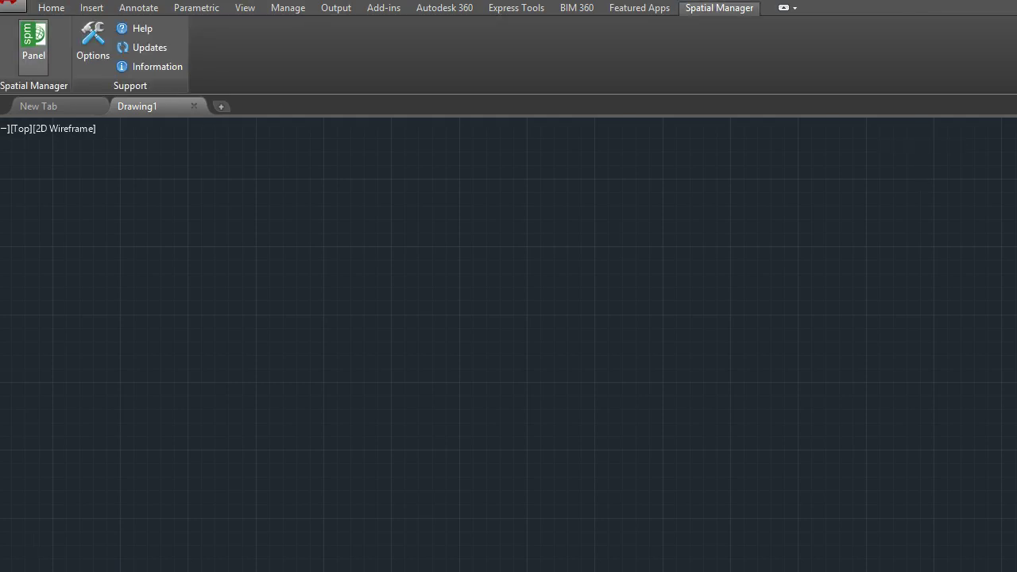
click(33, 45)
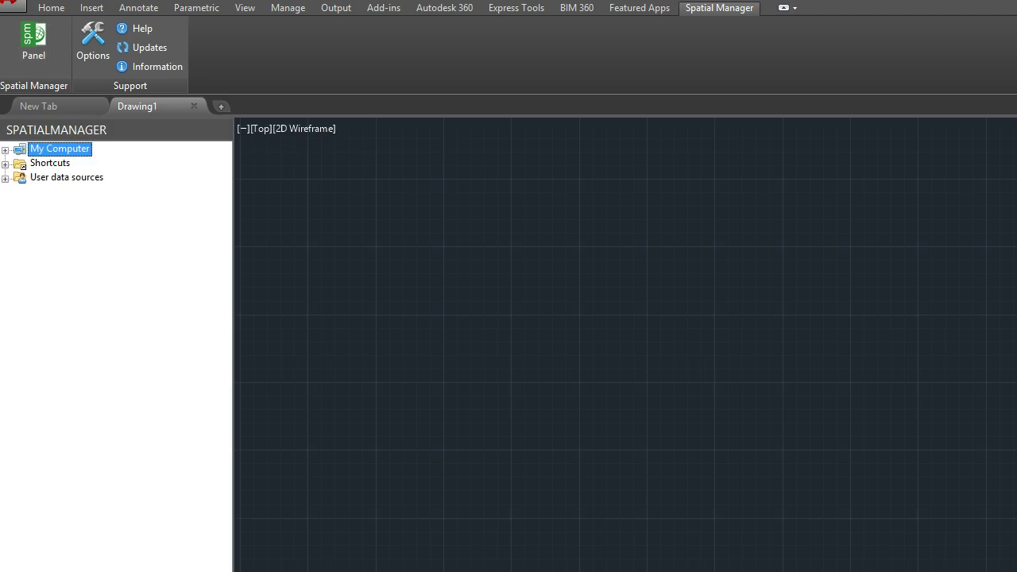
key(Right)
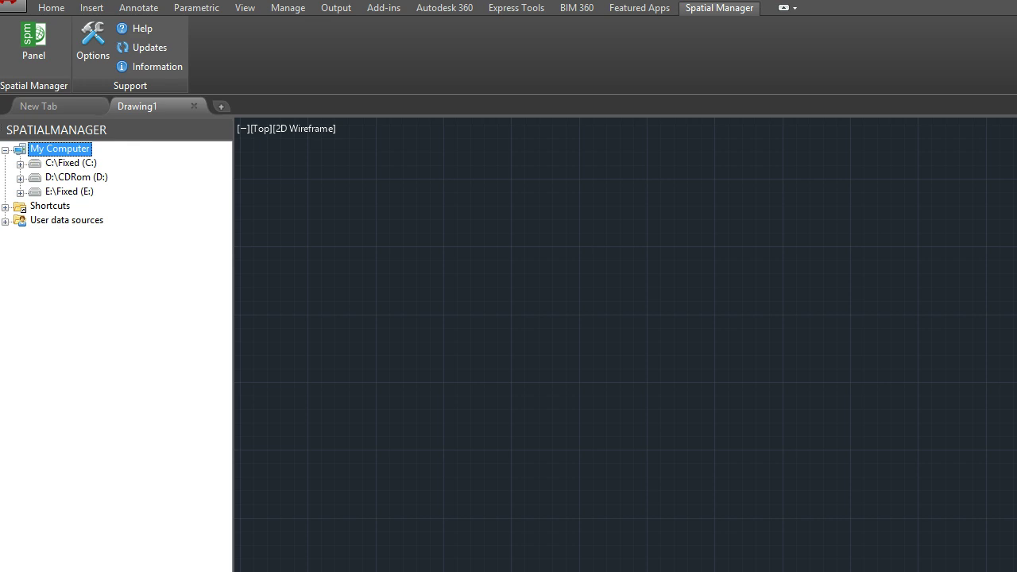
Create the ESRI Shape file source 0_1_honduras (SHP) from 0_1_honduras.shp.
double_click(66, 220)
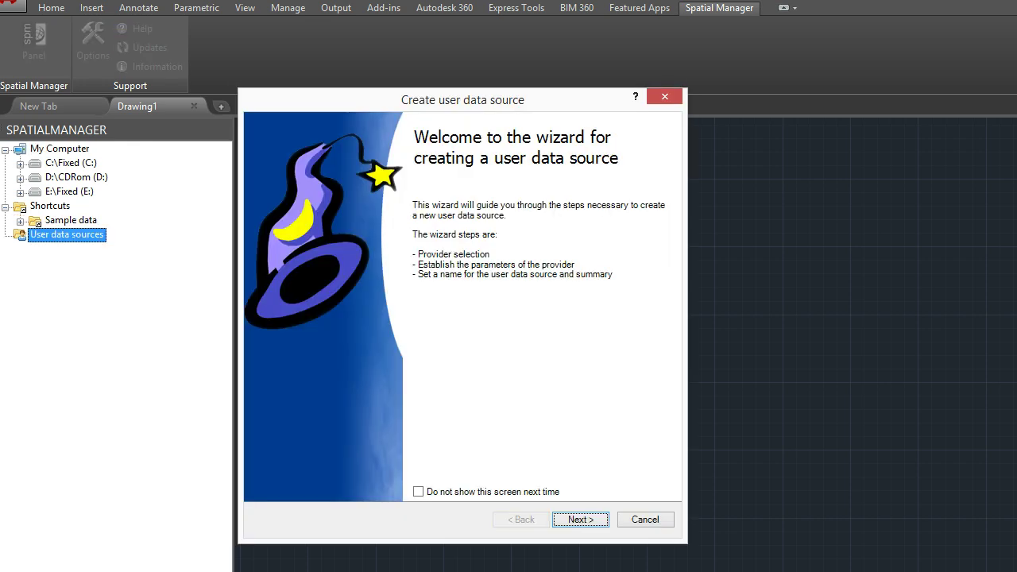
key(Return)
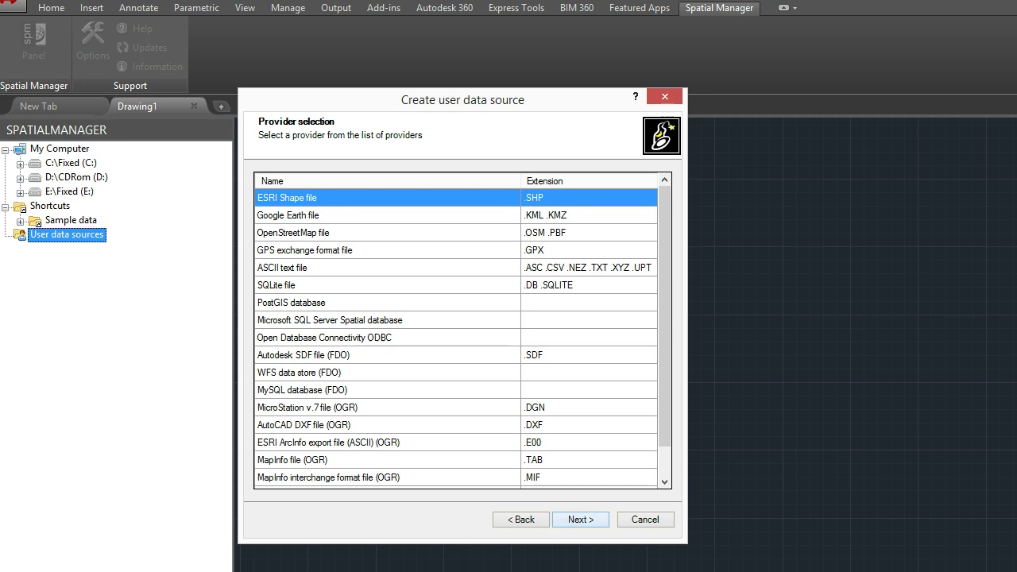
key(Return)
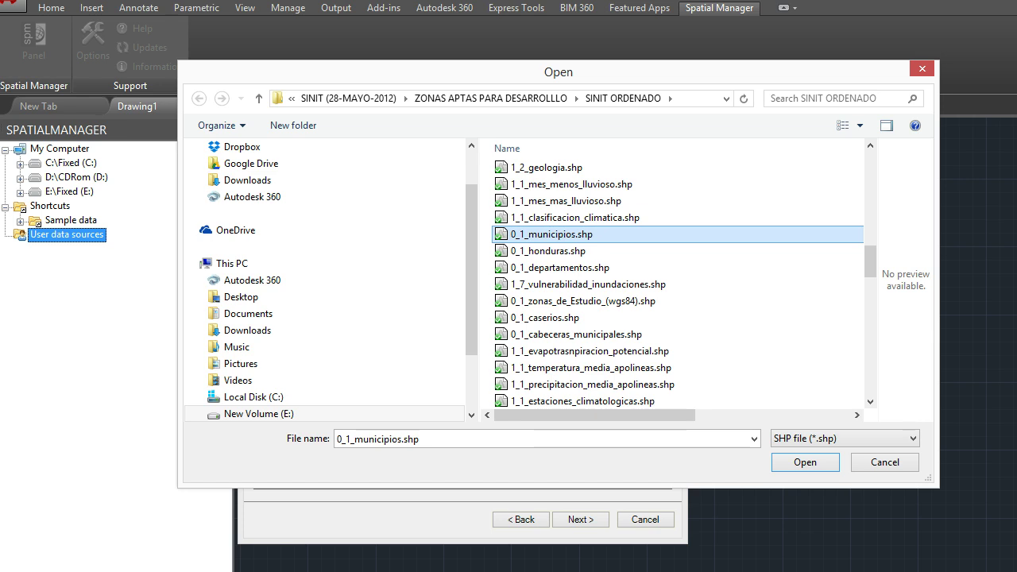
click(548, 250)
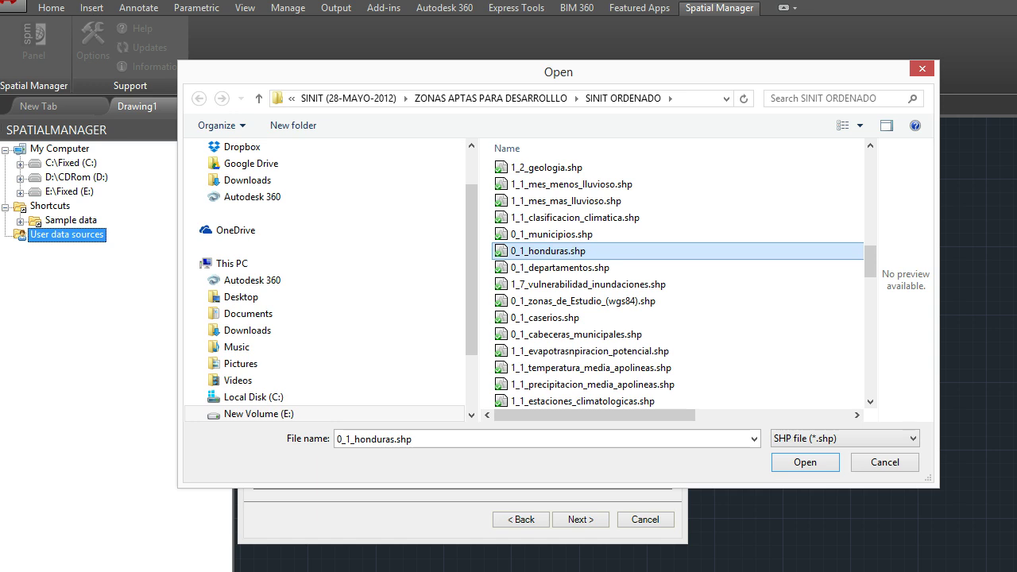
click(805, 461)
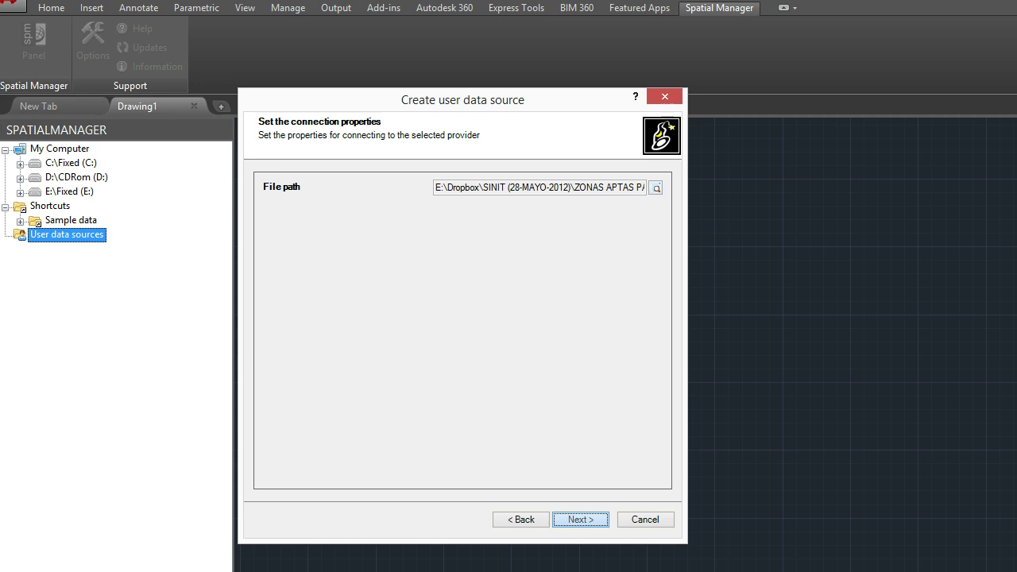
click(580, 519)
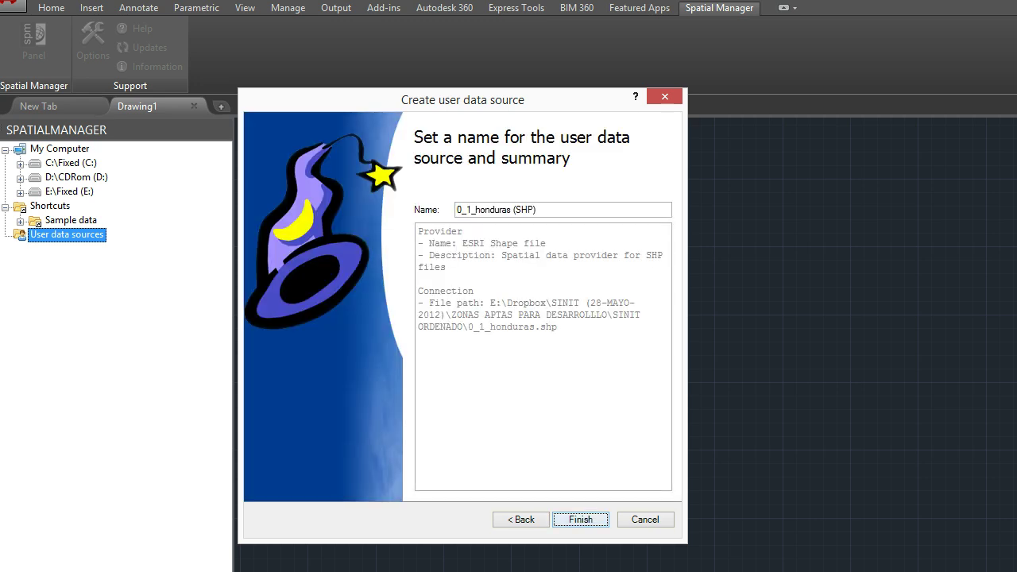
click(580, 519)
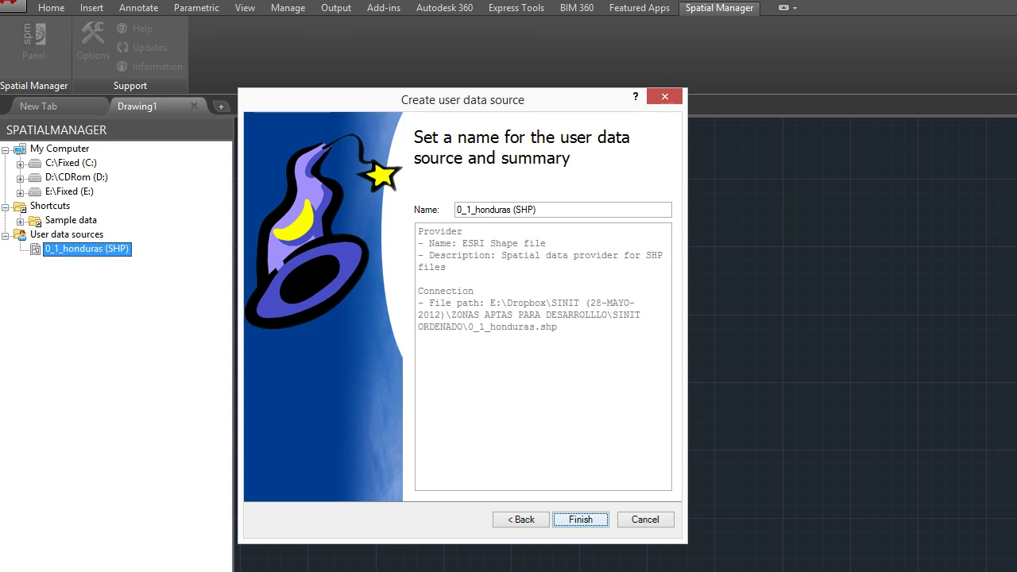
Start importing 0_1_honduras (SHP) with Country as the destination layer.
right_click(88, 249)
click(154, 315)
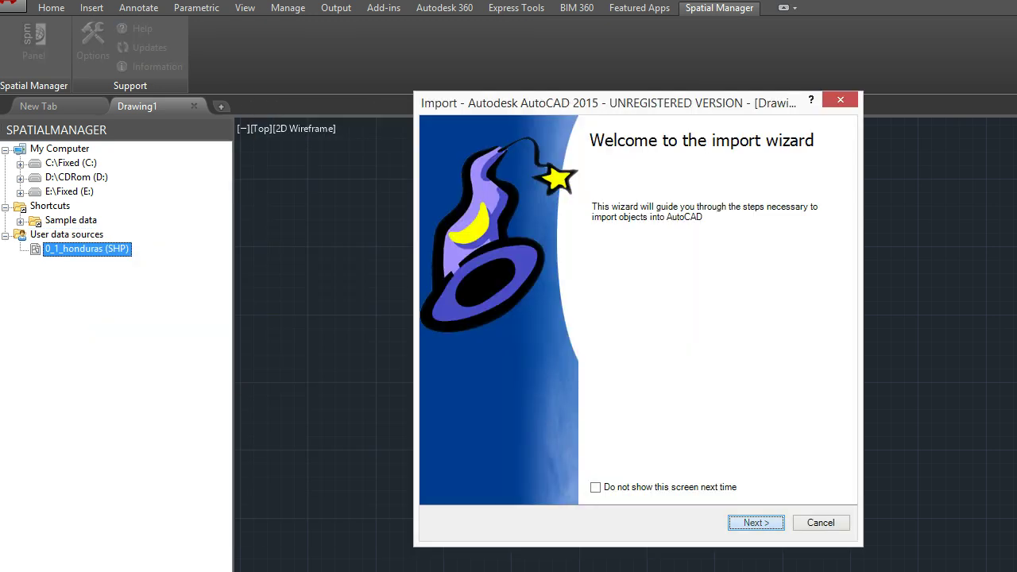
key(Return)
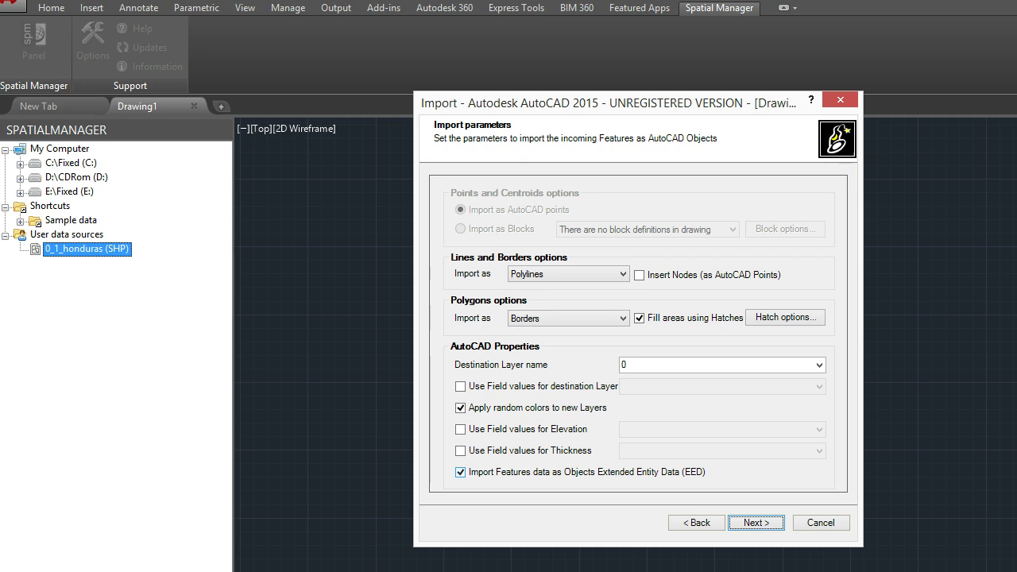
click(636, 365)
text(Countr)
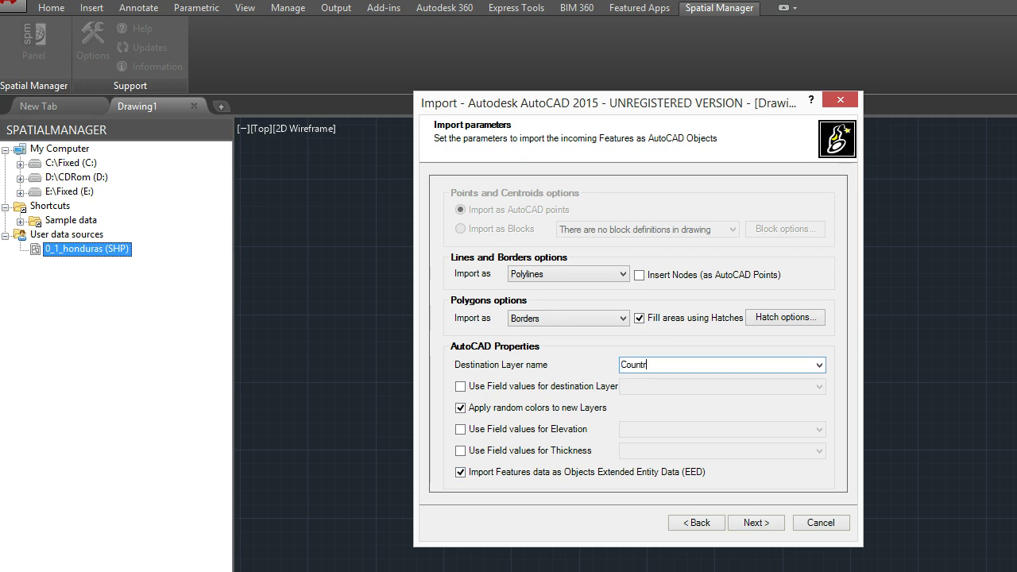
text(y)
click(756, 522)
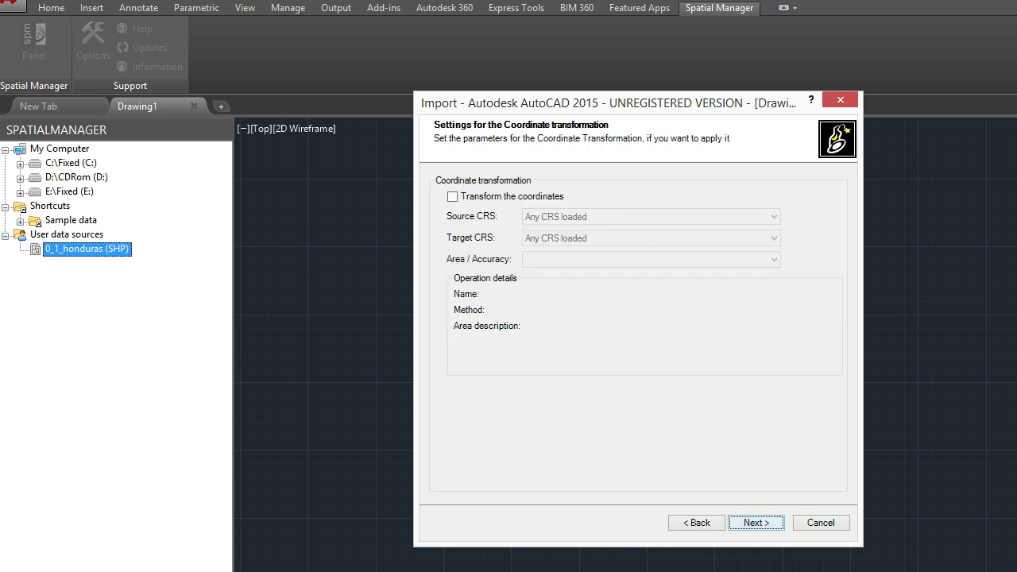
Enable coordinate transformation with source CRS WGS 84 / UTM zone 16N (32616).
click(452, 196)
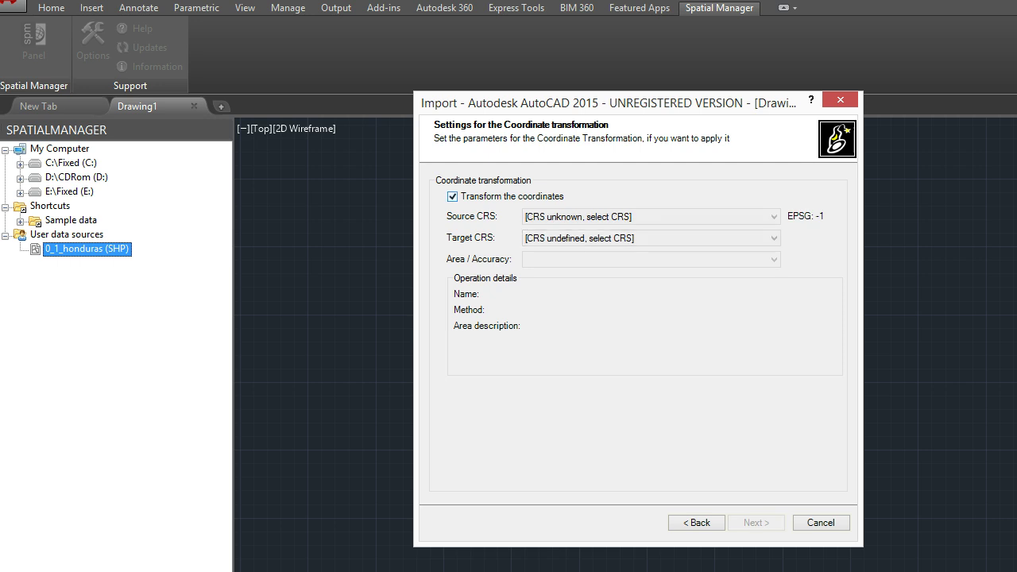
click(773, 216)
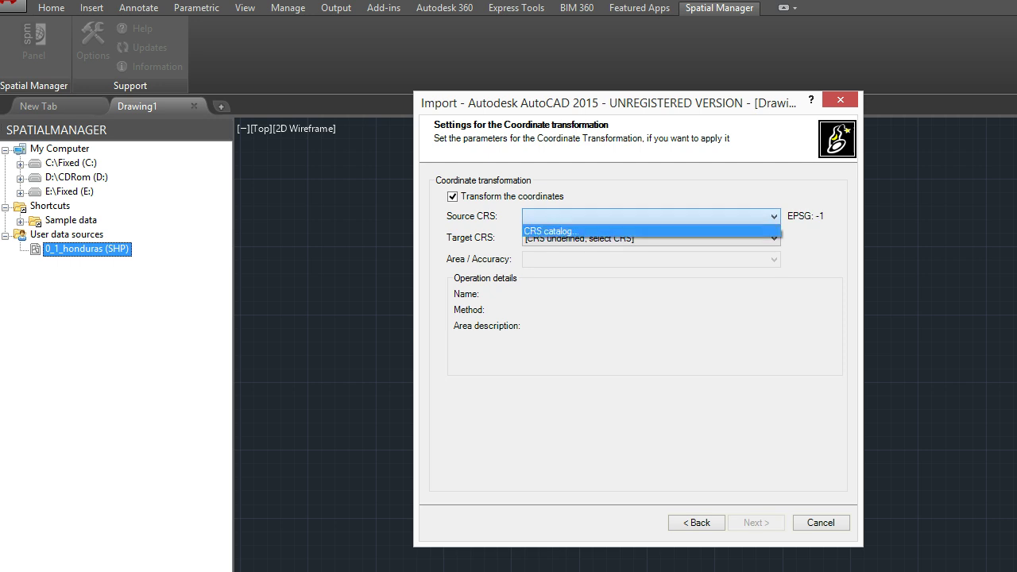
click(548, 231)
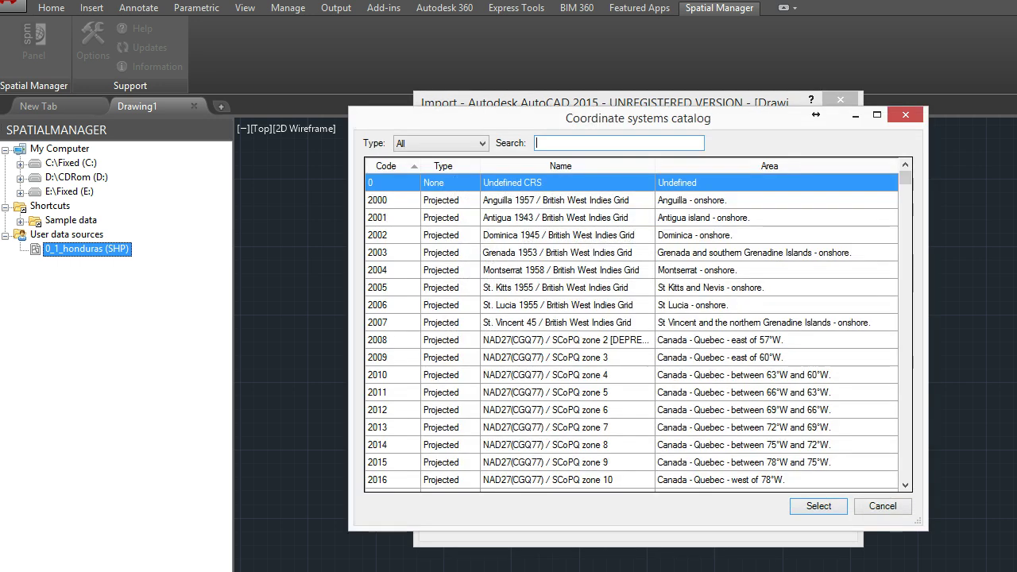
text(hondu)
text(ras)
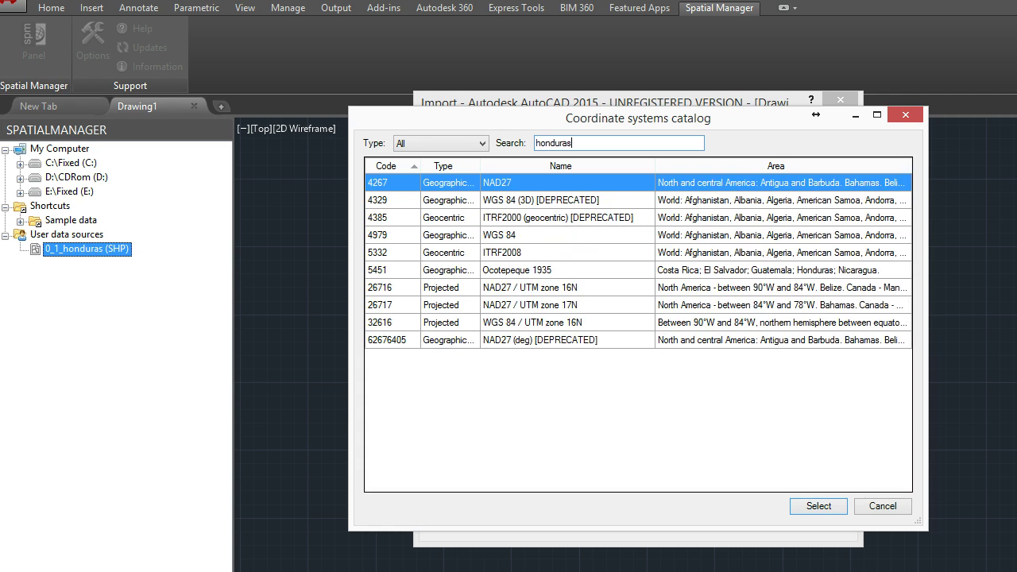
click(540, 322)
click(818, 506)
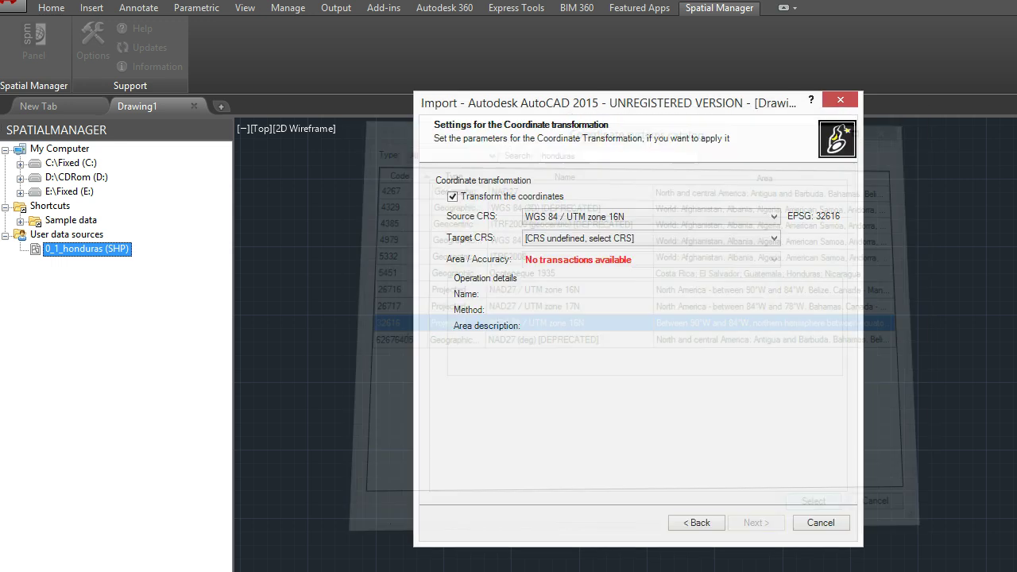
Set the target CRS to WGS 84 / UTM zone 16N too and accept the same-CRS warning.
click(773, 238)
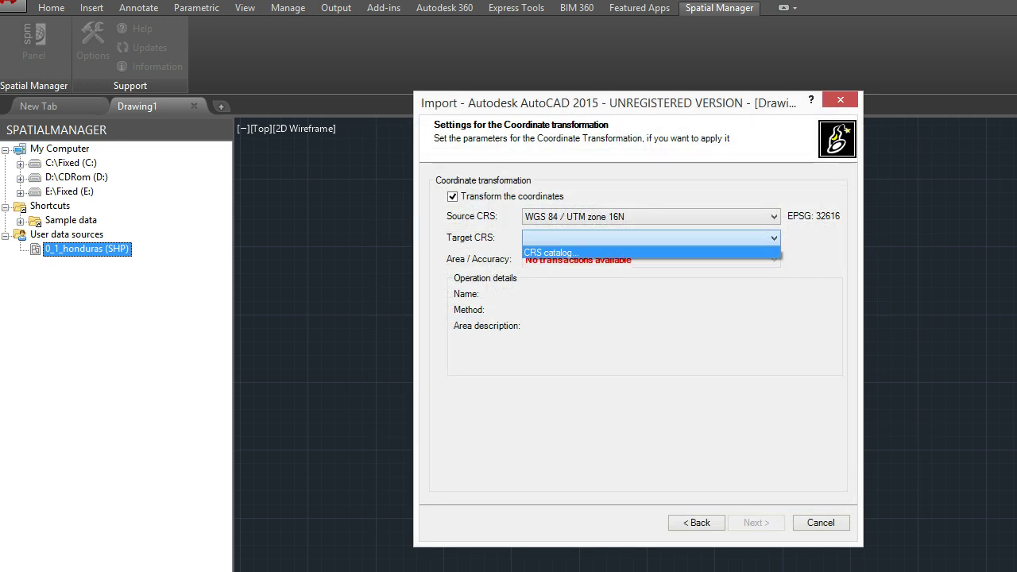
click(548, 252)
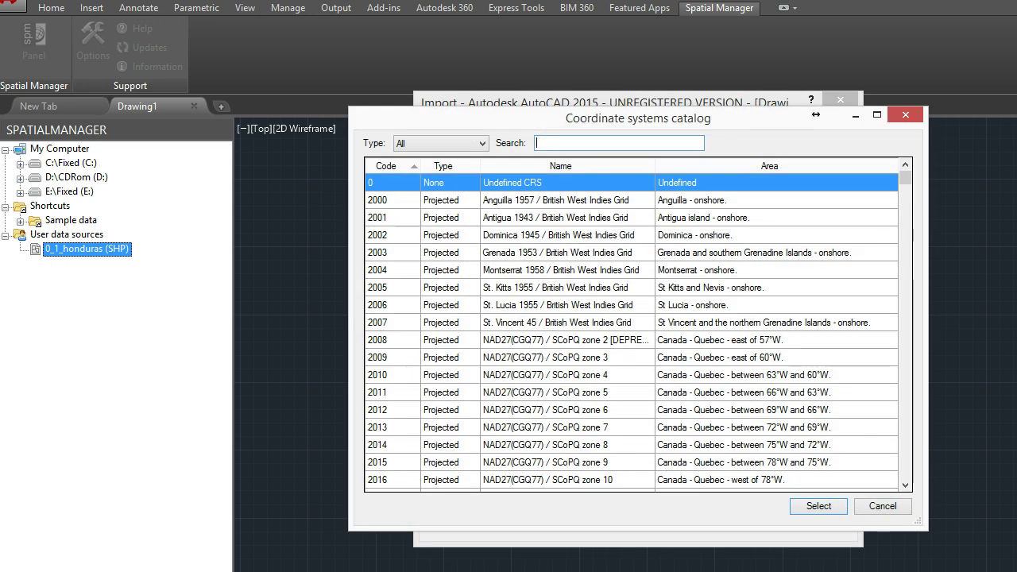
text(honduras)
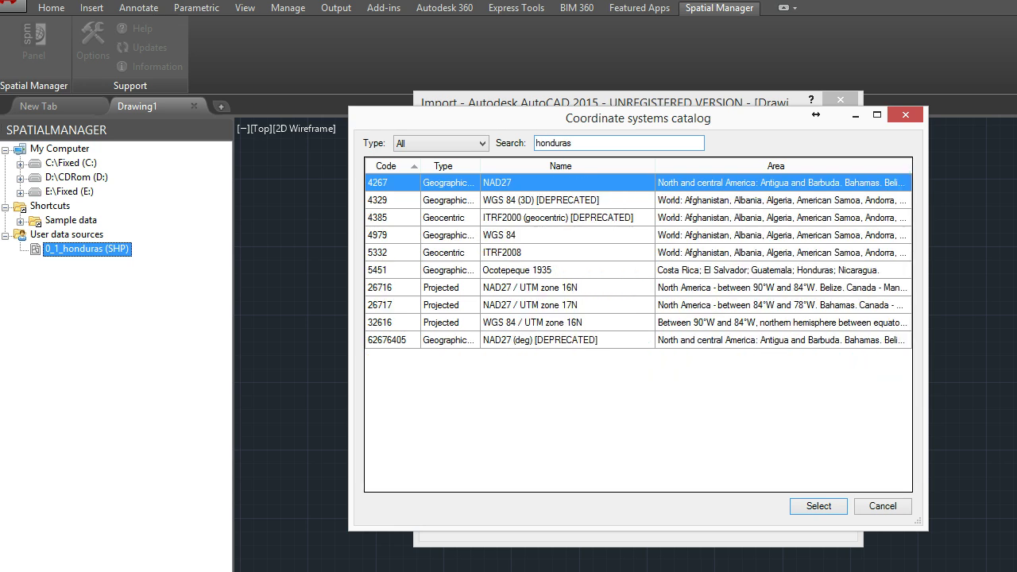
click(556, 322)
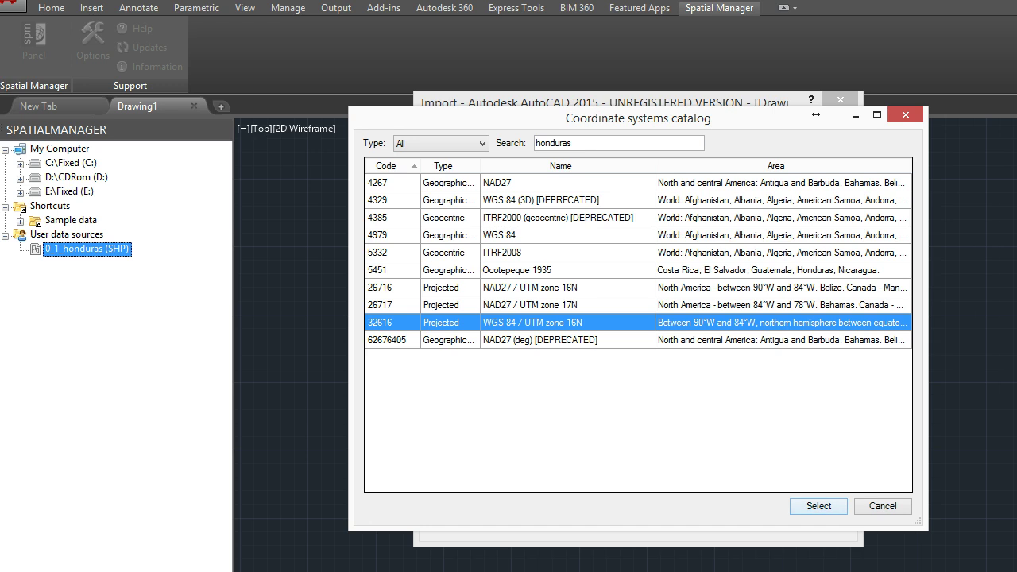
key(Return)
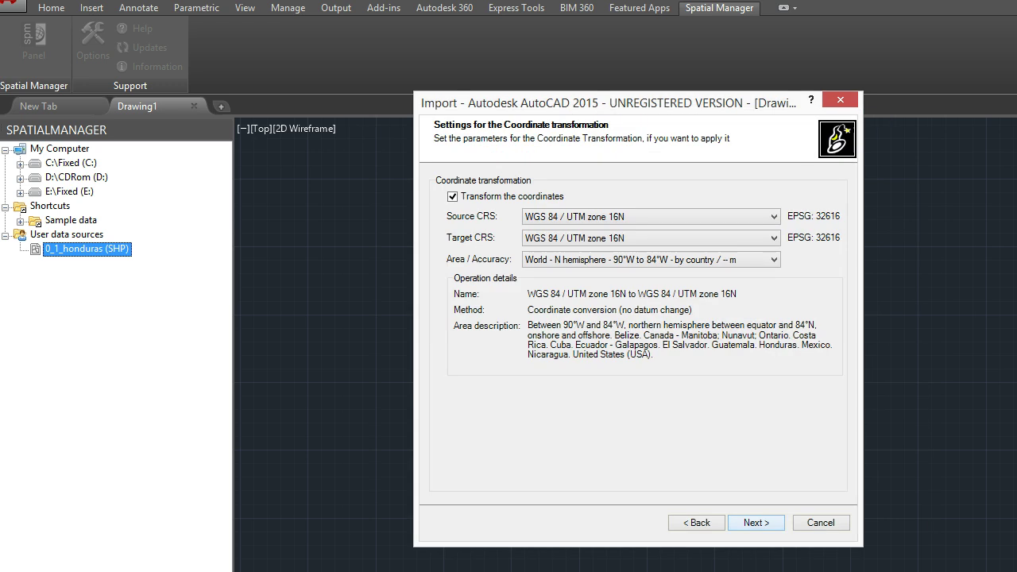
click(756, 522)
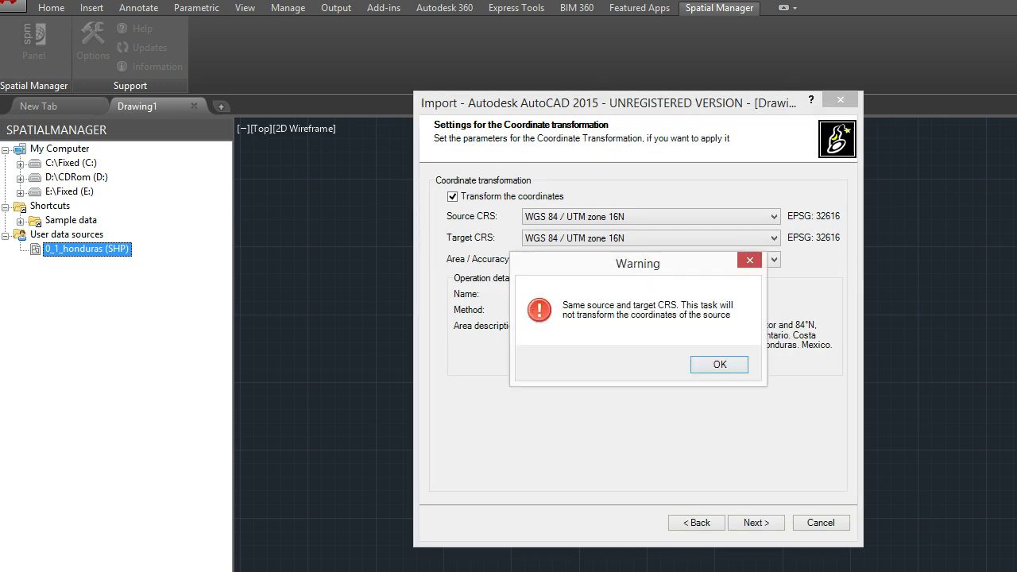
key(Return)
key(Return)
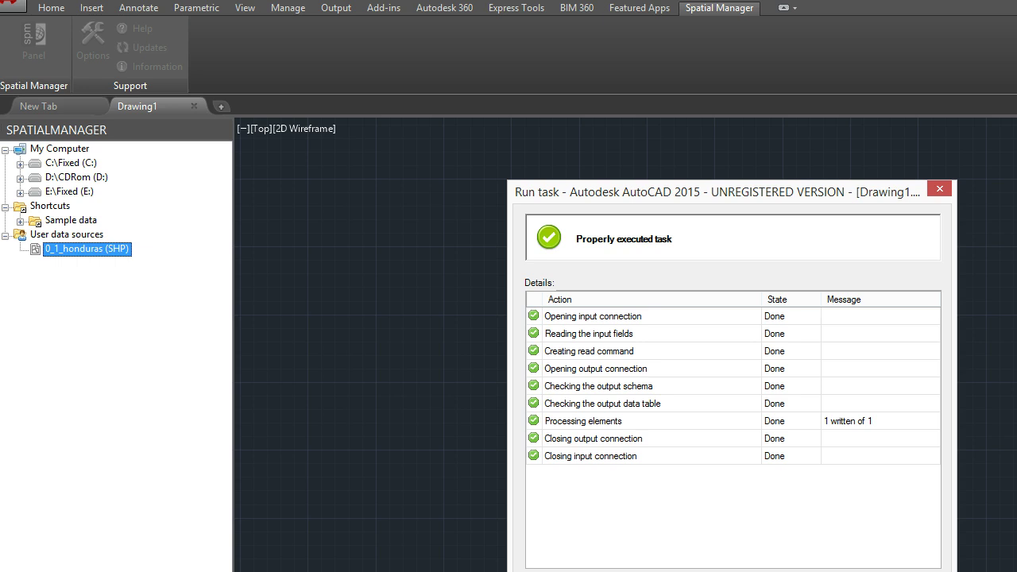
Close the finished honduras import report and bring up the User data sources options.
key(Return)
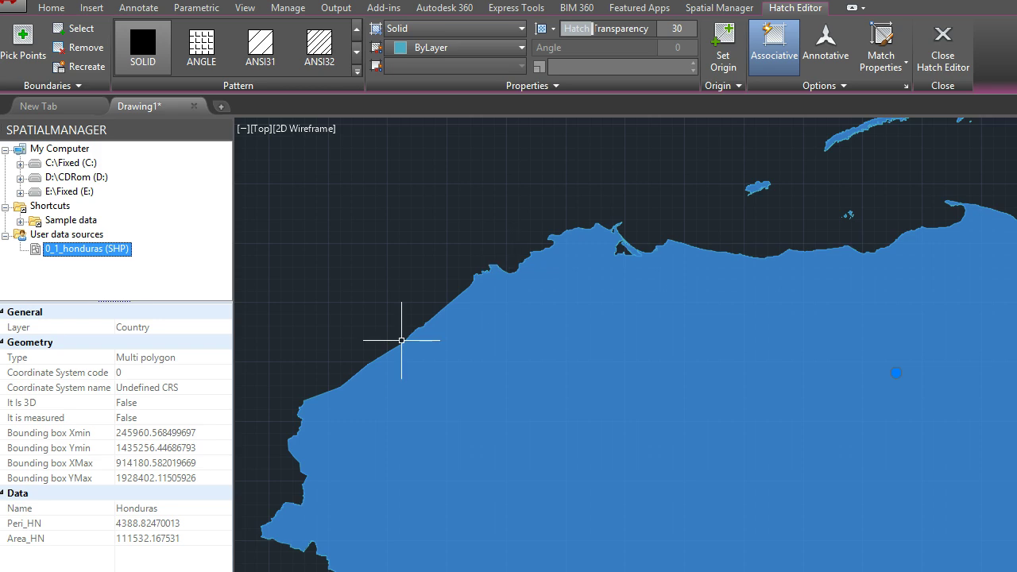
click(67, 234)
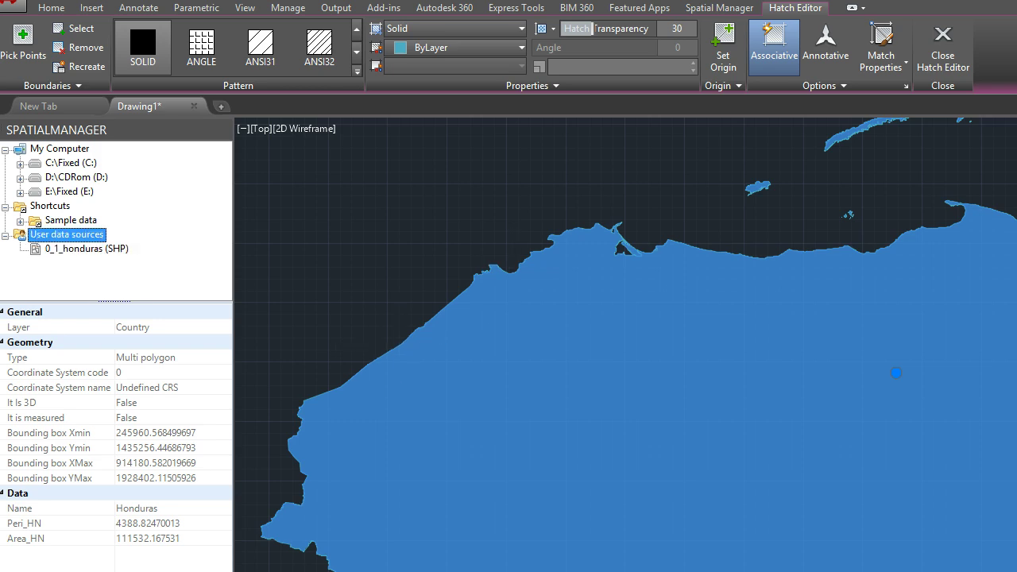
right_click(61, 235)
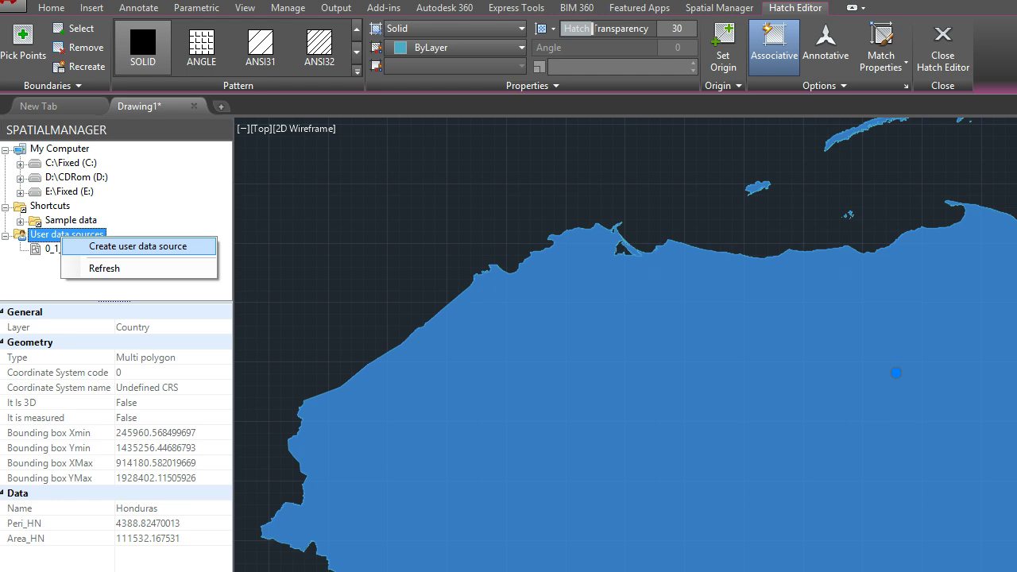
Add 0_1_municipios.shp as the 0_1_municipios (SHP) source and bring up its options.
click(138, 246)
click(842, 449)
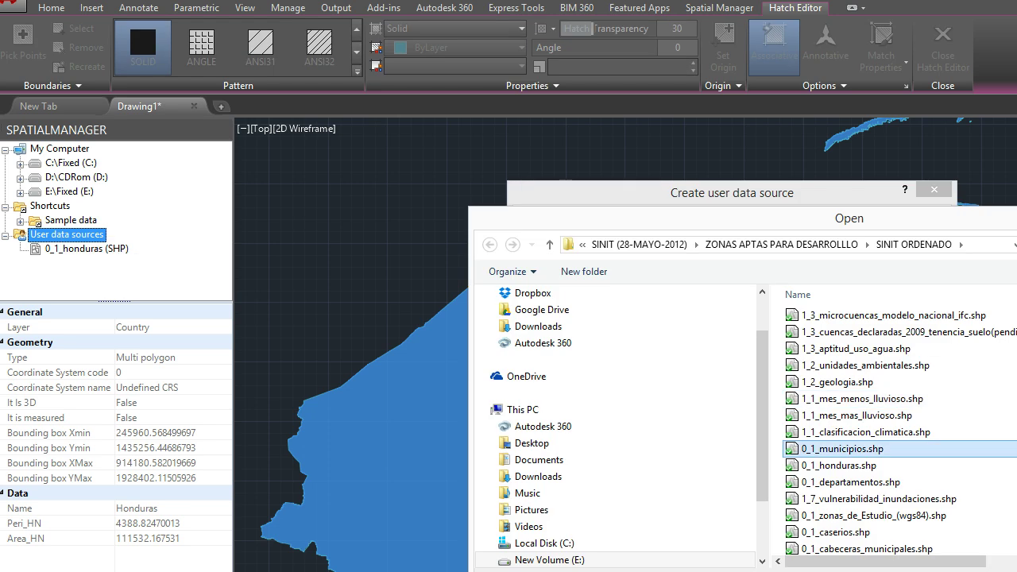
double_click(842, 449)
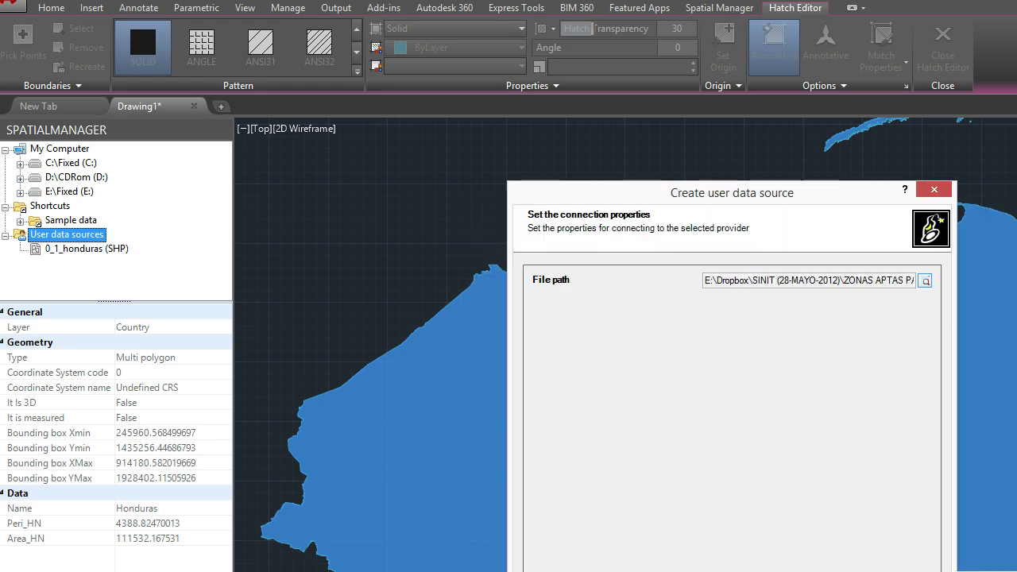
key(Return)
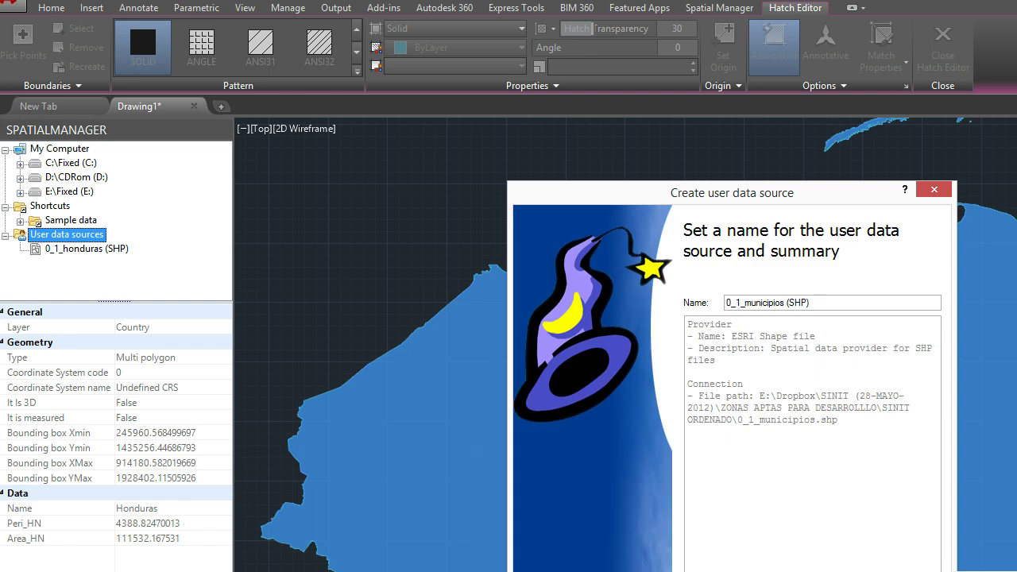
key(Return)
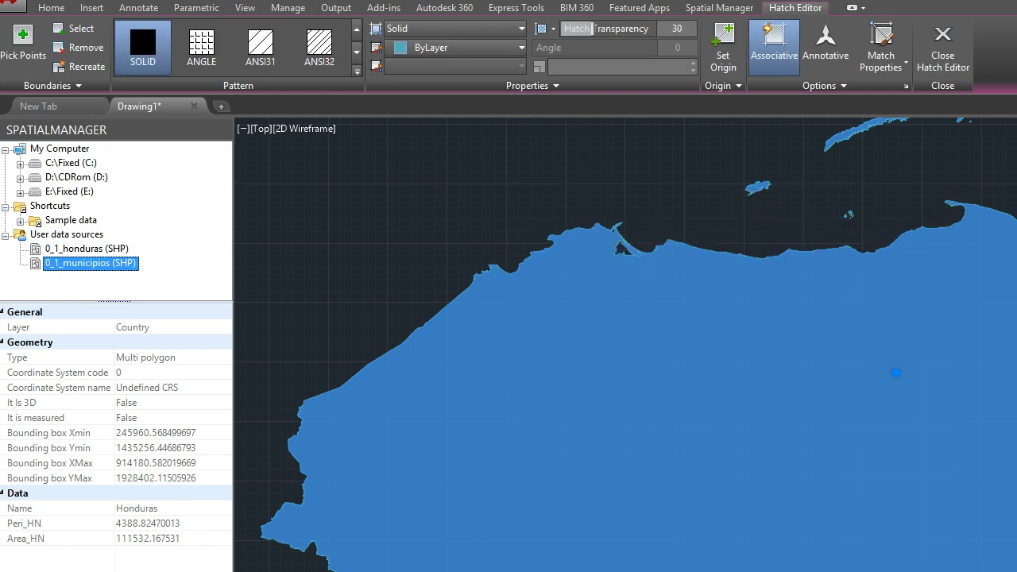
right_click(79, 263)
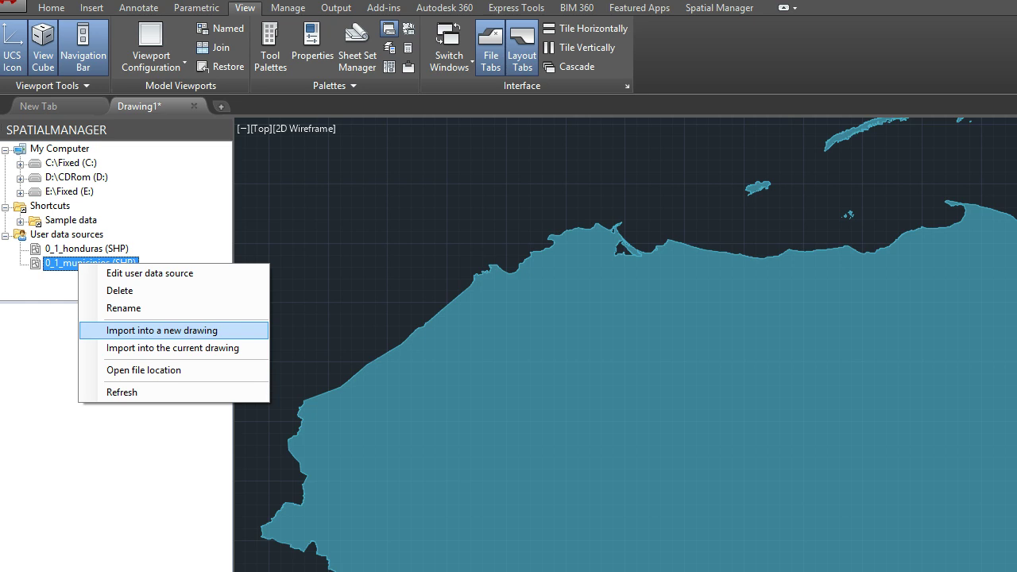
Import municipios into the current drawing on layer Municipios, leaving Use Field values off.
click(173, 348)
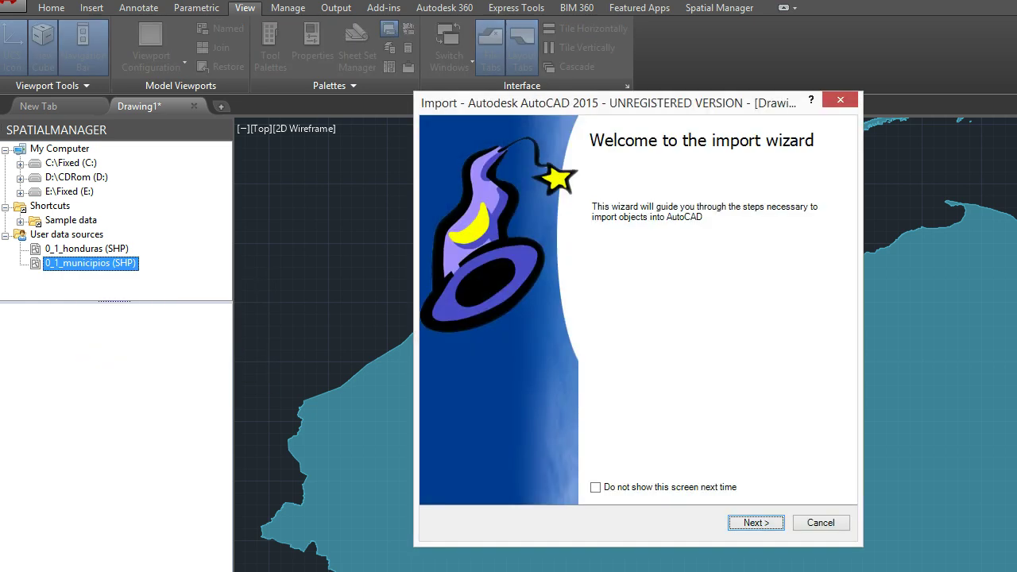
key(Return)
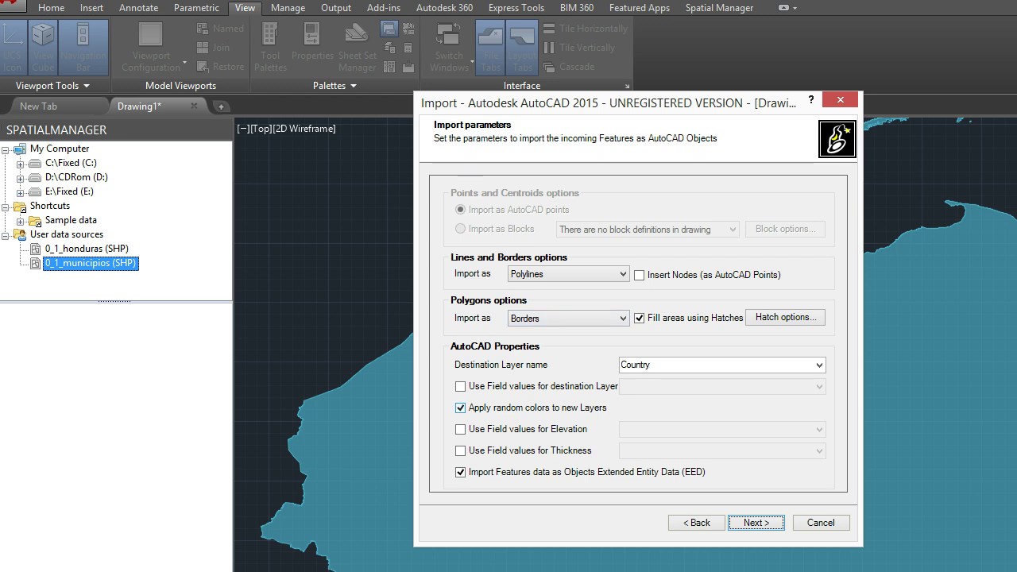
click(635, 365)
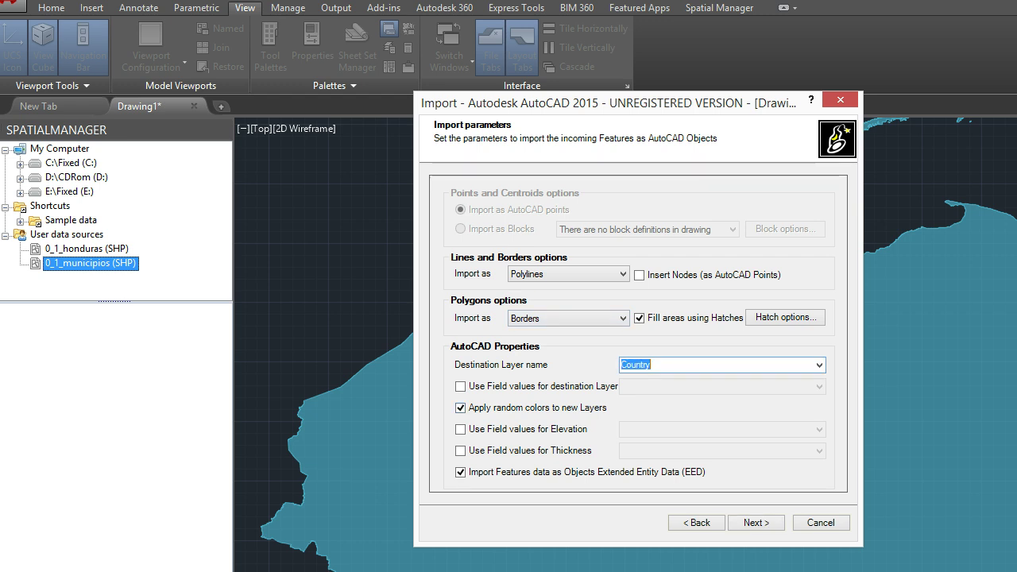
text(Municip)
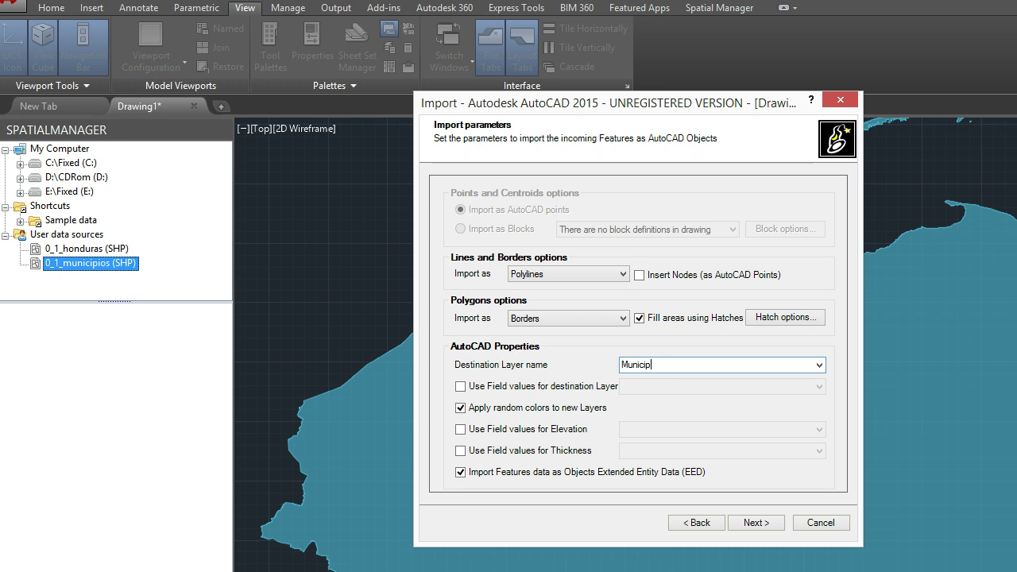
text(ios)
click(460, 386)
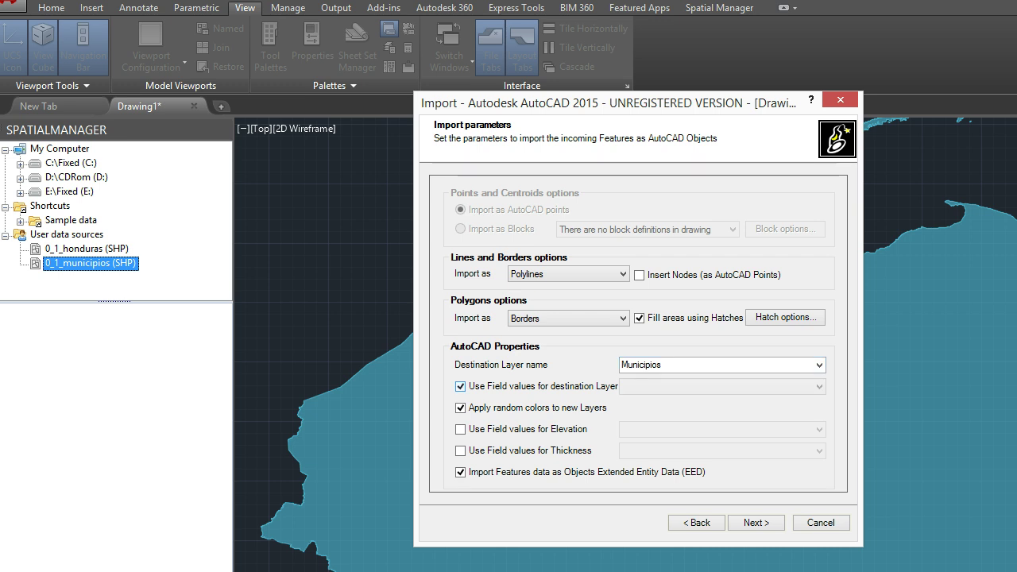
click(819, 386)
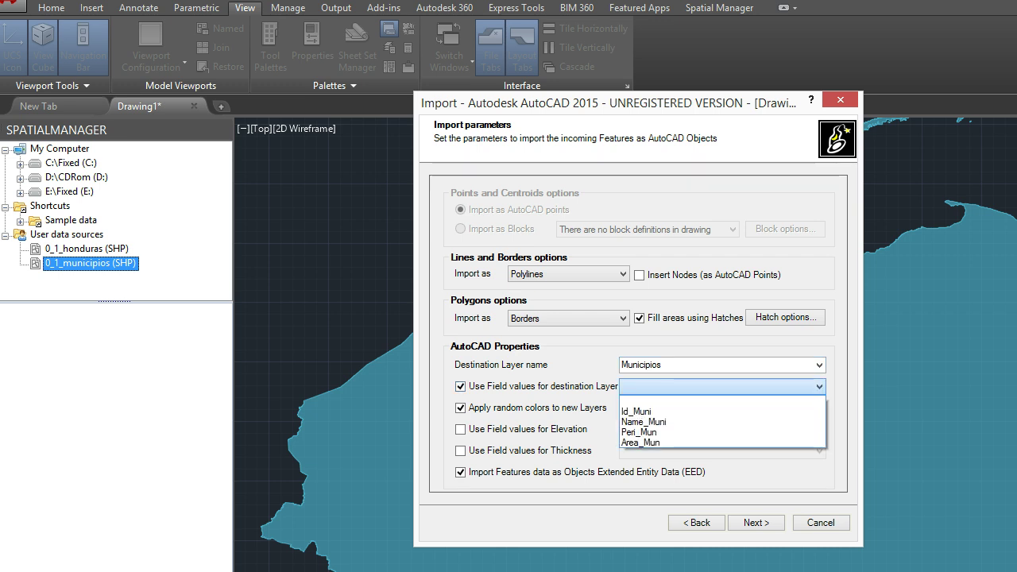
click(818, 386)
click(818, 386)
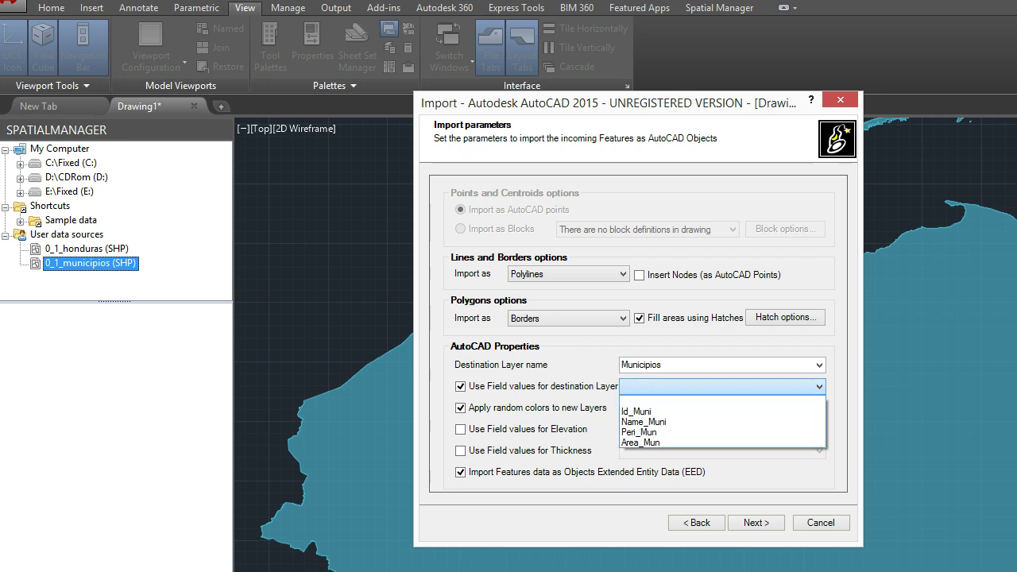
click(819, 386)
click(460, 386)
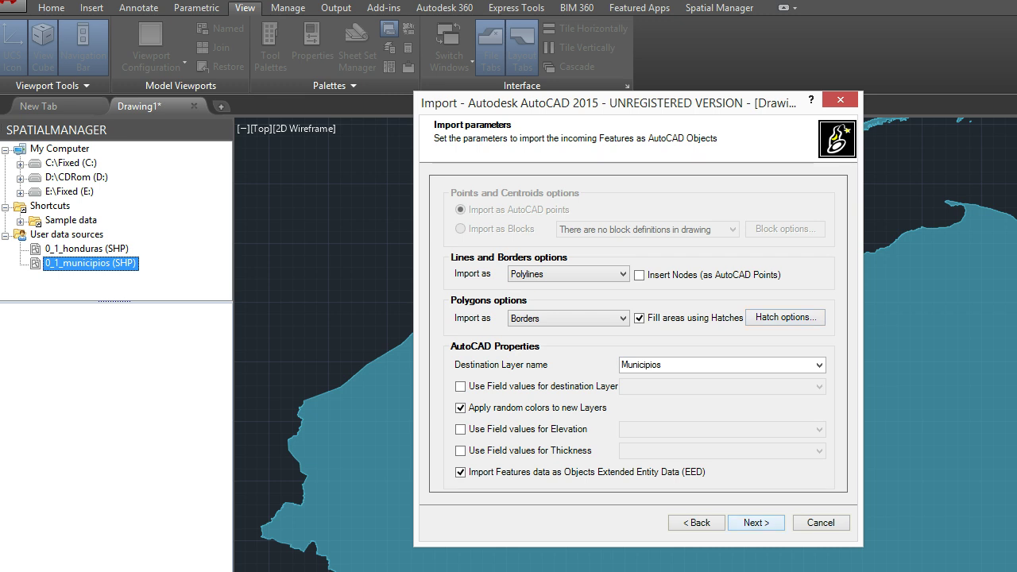
click(755, 522)
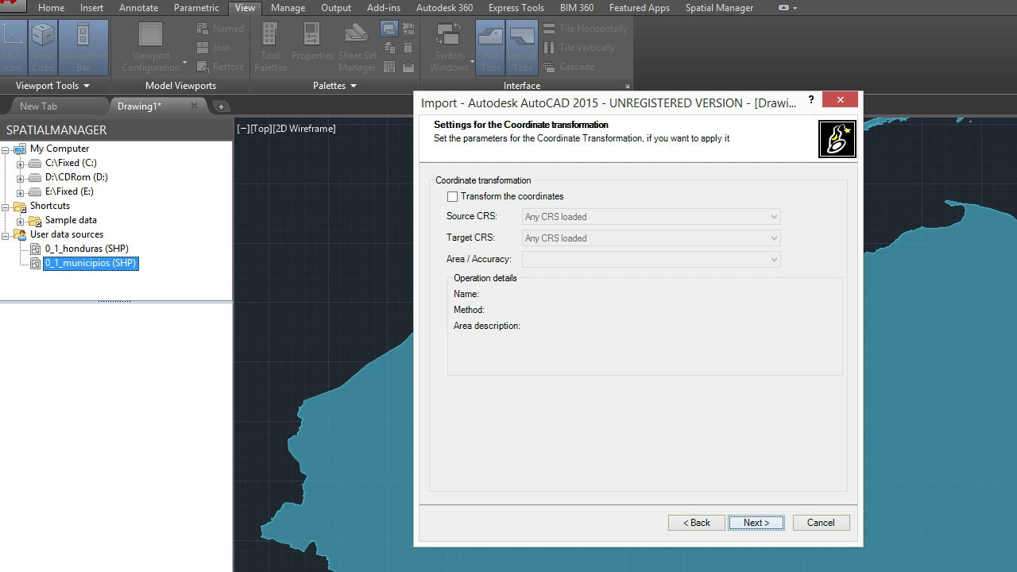
Run the municipios import without coordinate transformation, writing all 299 elements.
key(Return)
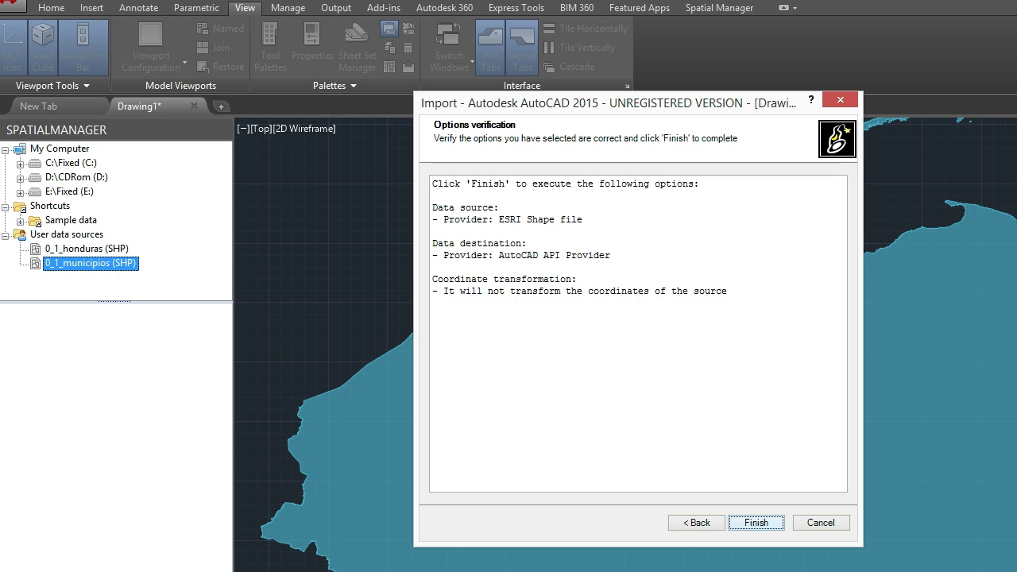
key(Return)
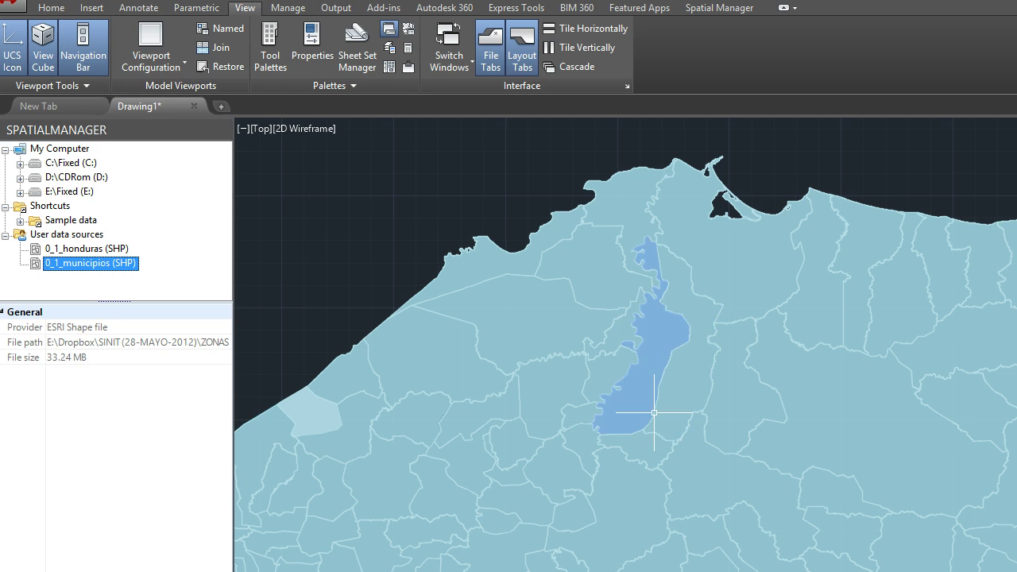
Inspect the data of El Progreso and two neighbouring municipality hatches, then clear the selection.
click(656, 413)
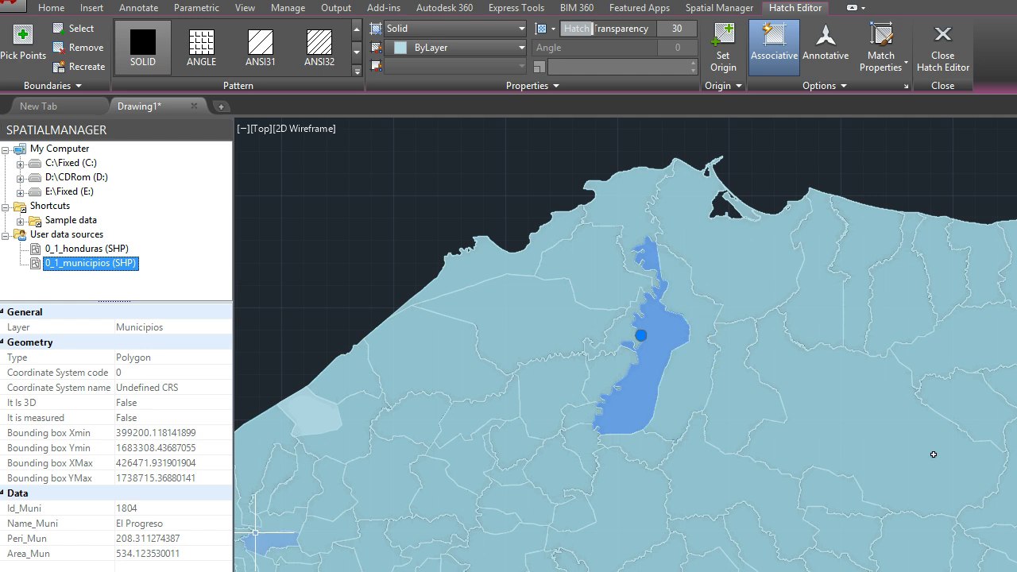
click(826, 439)
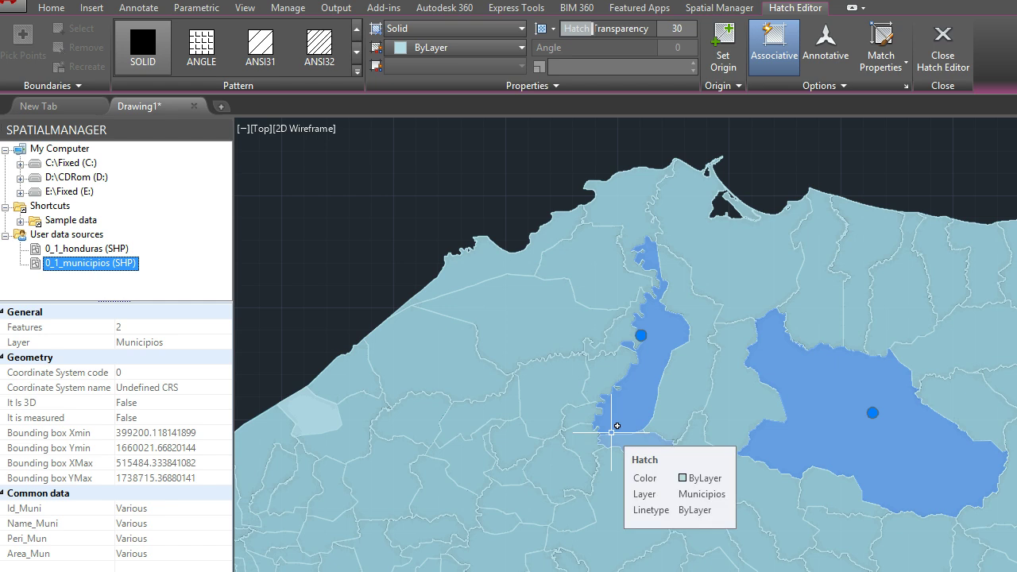
mouse_move(437, 435)
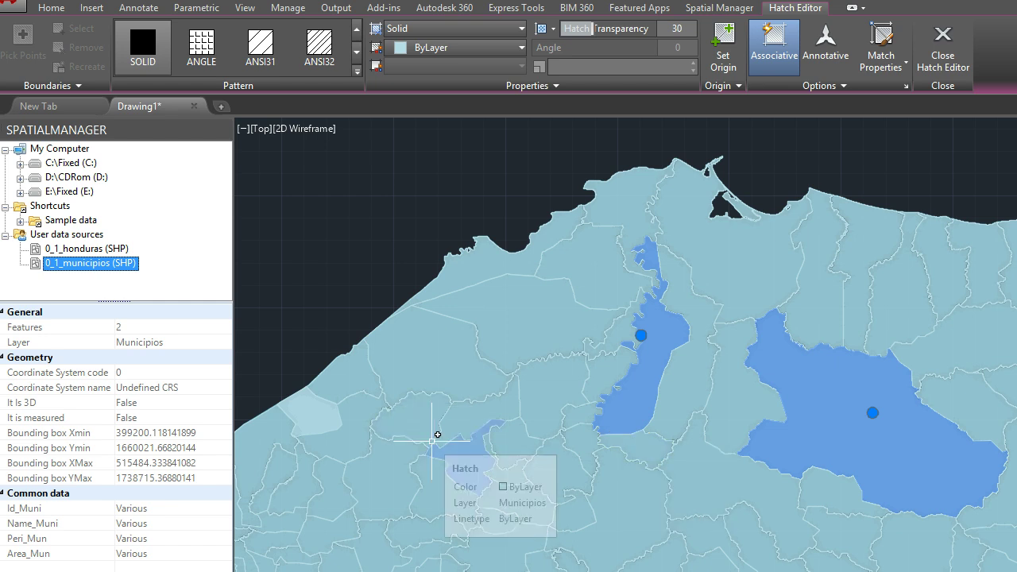
click(437, 435)
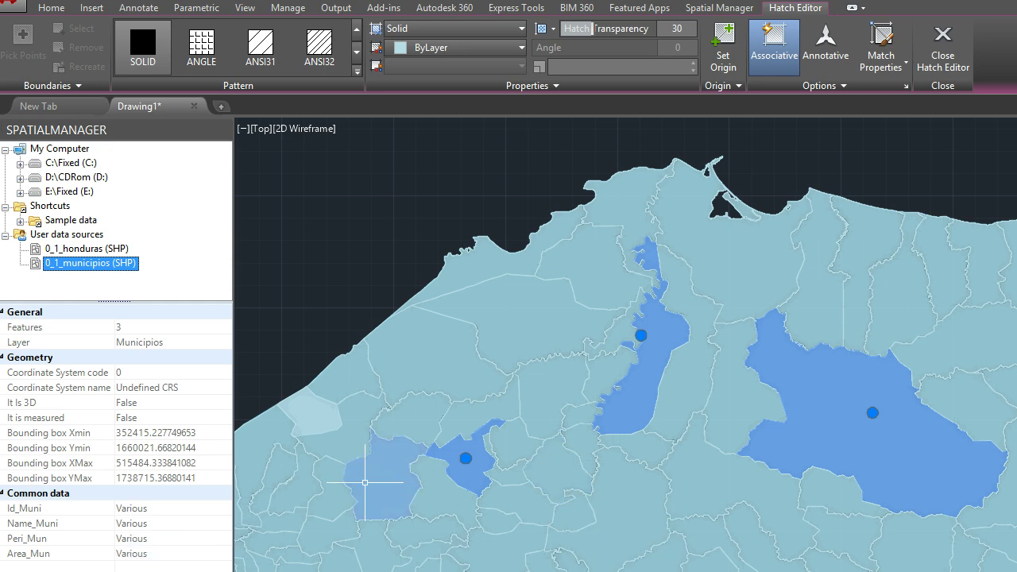
key(Escape)
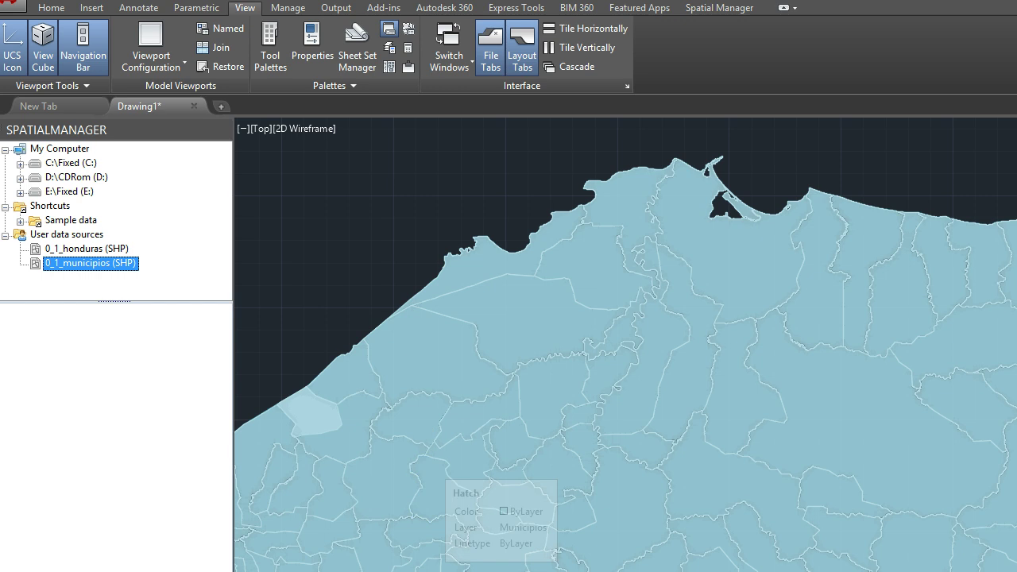
Select the San Jose de Colinas hatch and check its Name_Muni attribute value.
click(425, 467)
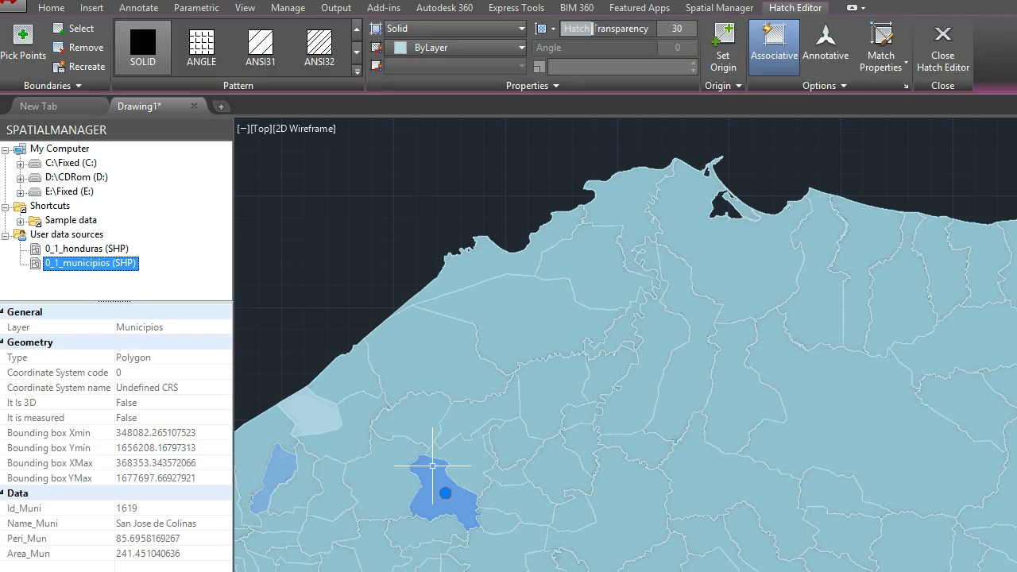
mouse_move(274, 477)
click(60, 523)
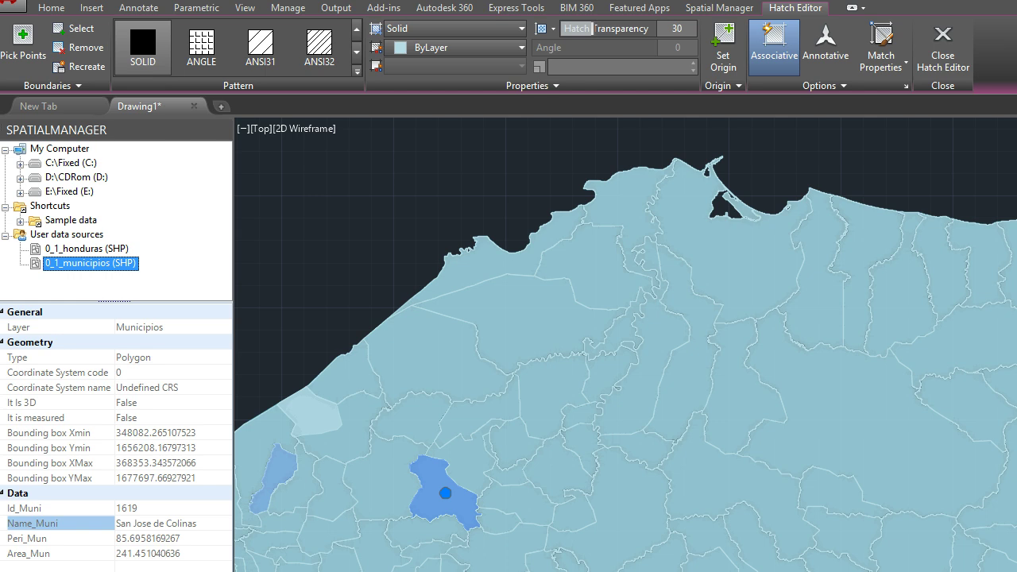
click(719, 7)
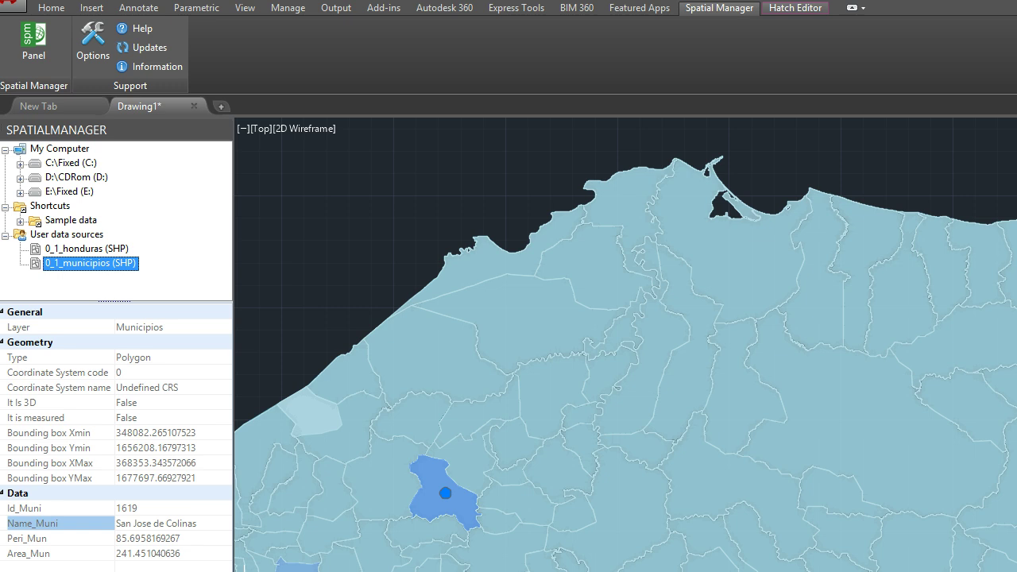
Start a new user data source using the WFS data store (OGR) provider.
right_click(77, 235)
click(155, 246)
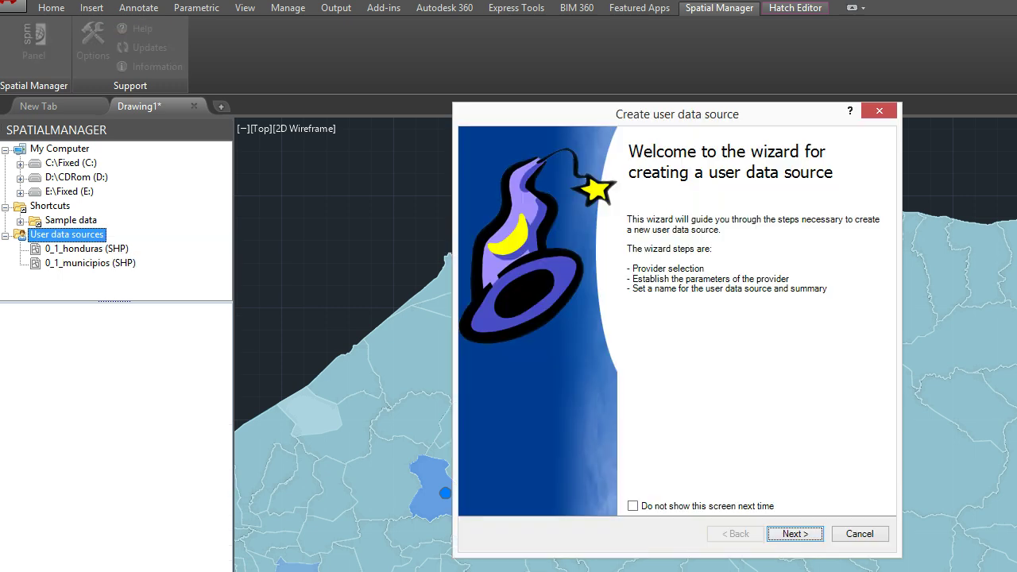
click(795, 534)
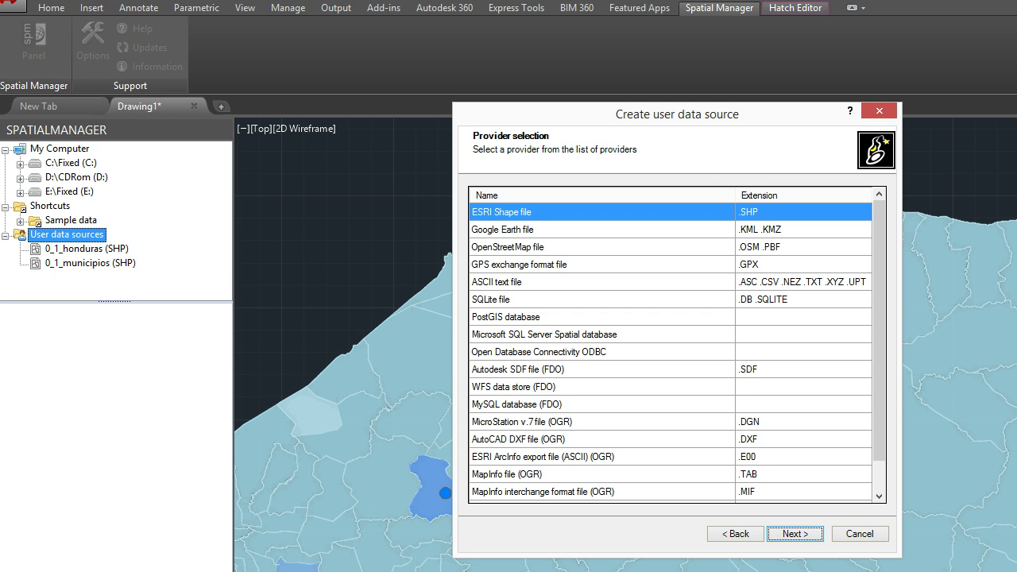
scroll(670, 350, down, 1)
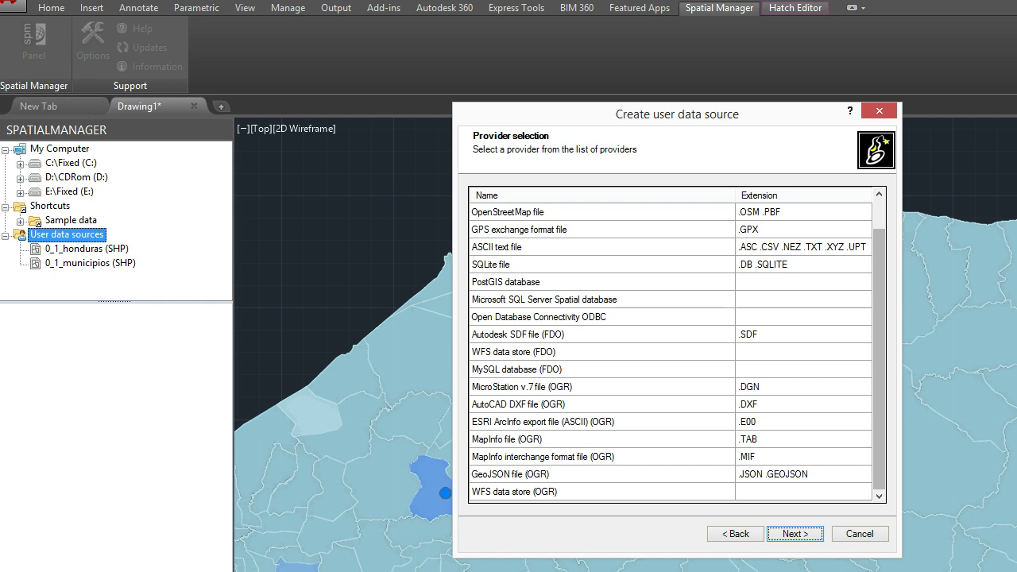
click(513, 492)
key(Return)
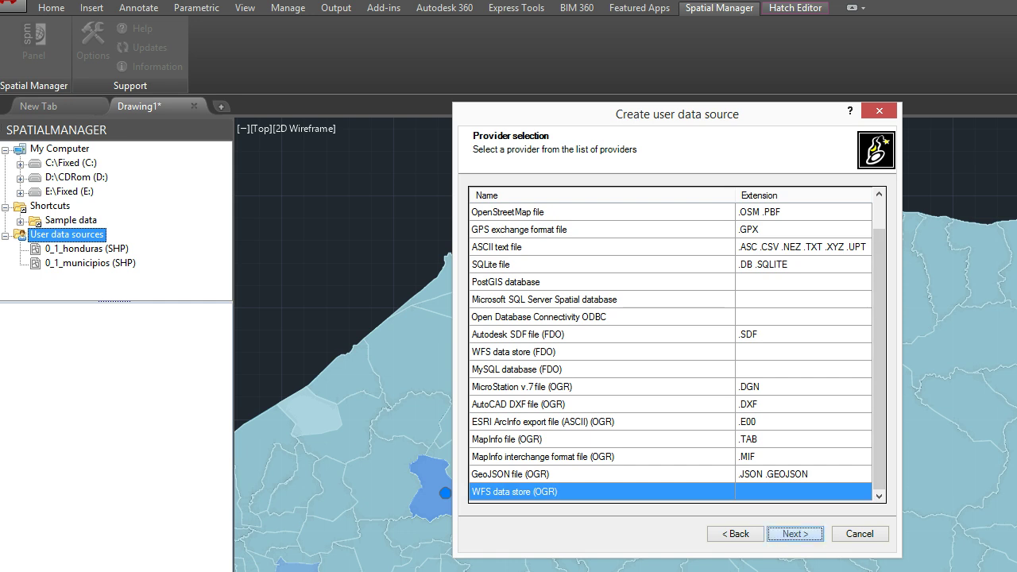
Paste the WFS service URL and finish the source named espacial.sinap.hn (WFS-OGR).
click(715, 201)
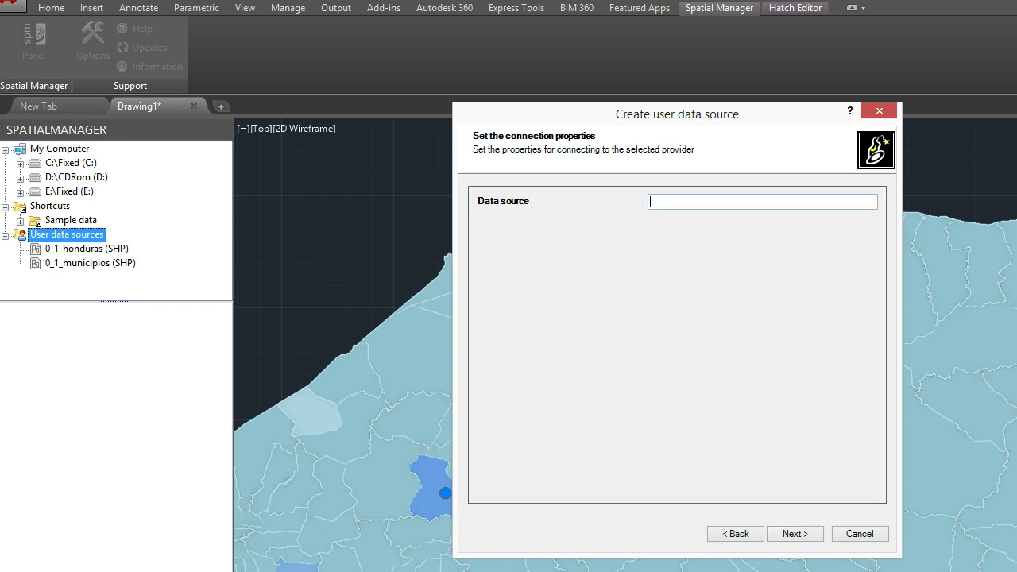
click(650, 202)
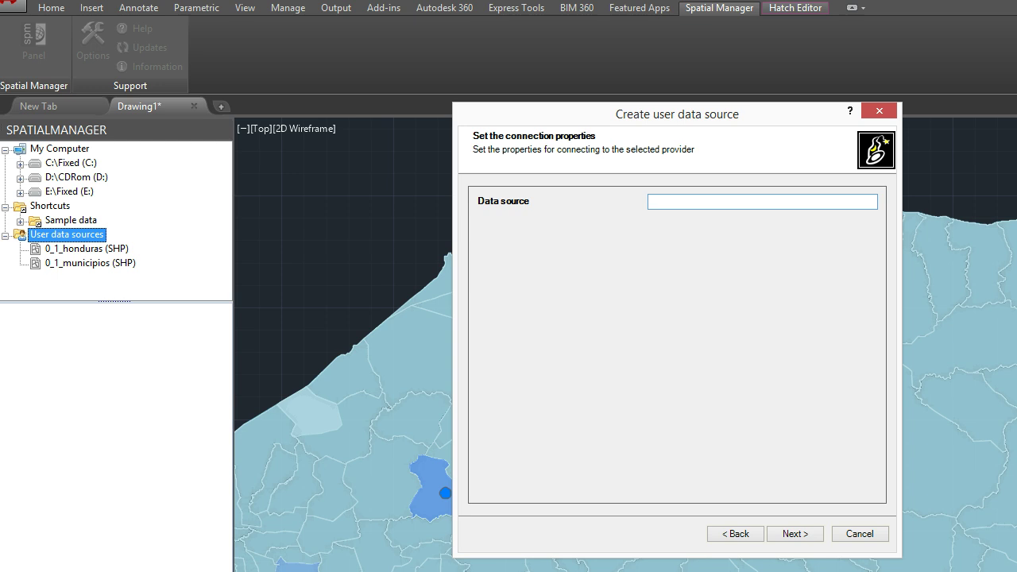
key(ctrl+v)
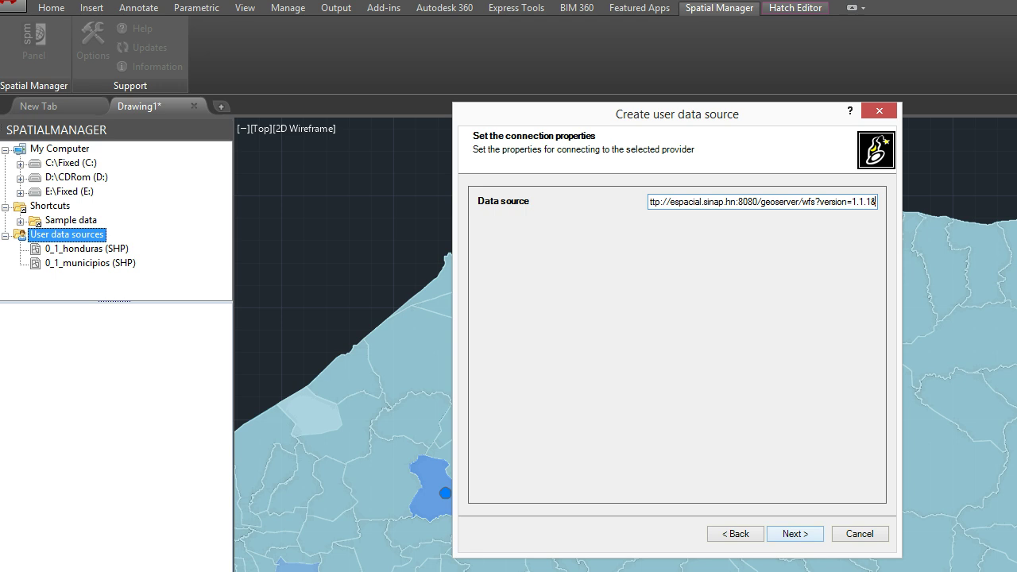
click(795, 533)
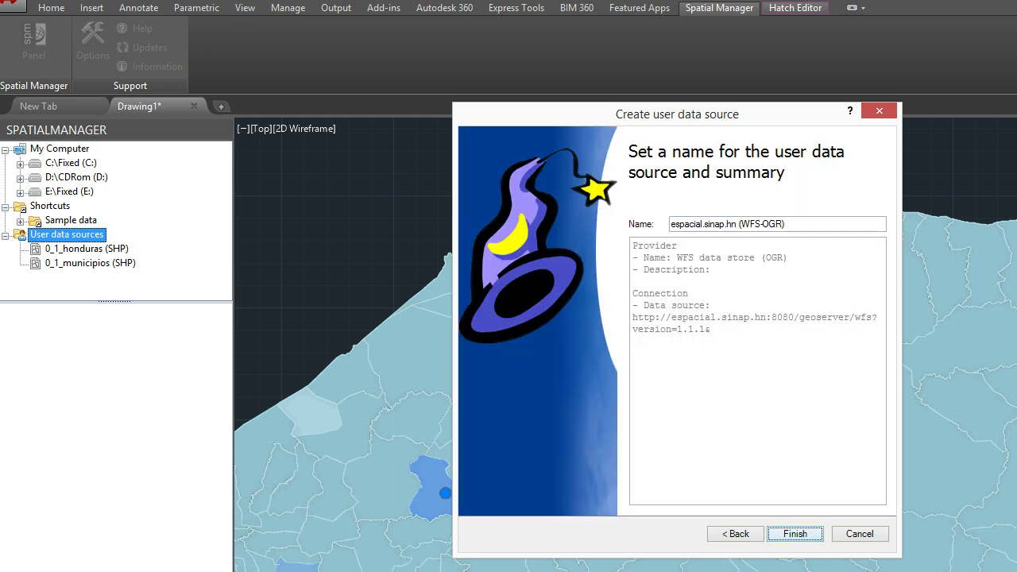
click(794, 533)
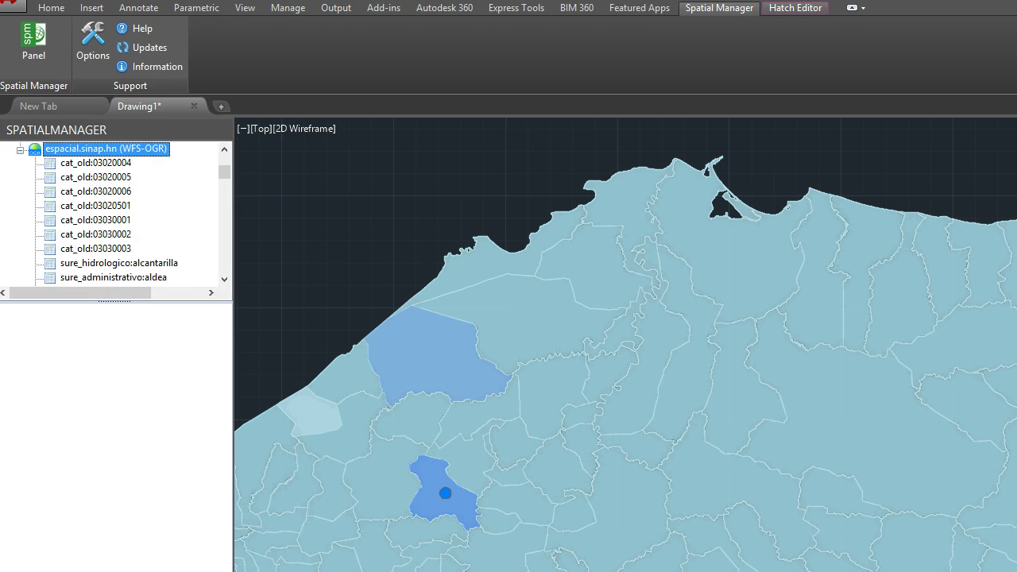
Browse the espacial.sinap.hn layer list and select sure:GSP_POLSECTOR instead of sure:gsp_polparcela_general.
scroll(115, 215, up, 2)
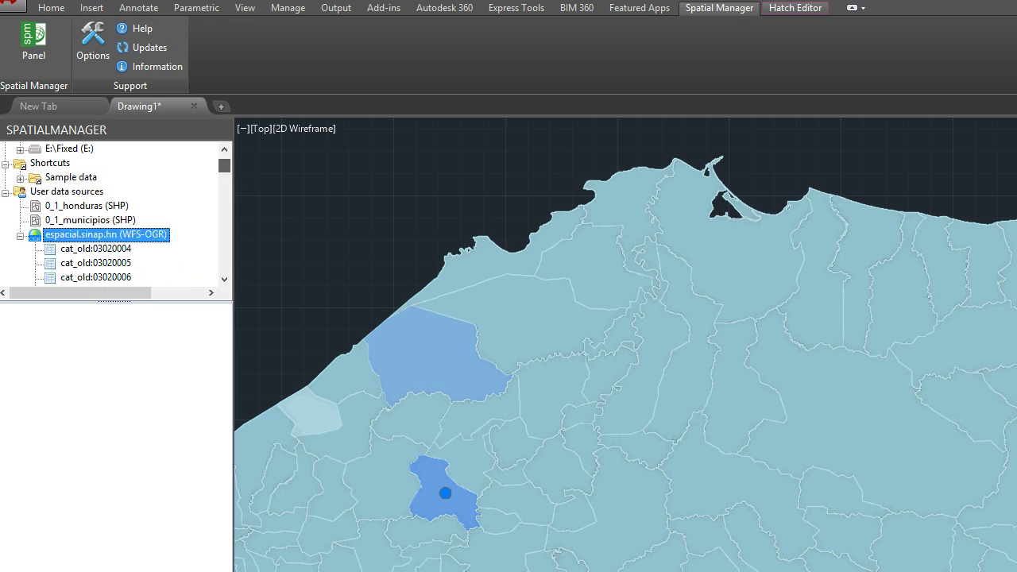
scroll(116, 213, down, 3)
scroll(115, 213, down, 2)
scroll(115, 213, down, 3)
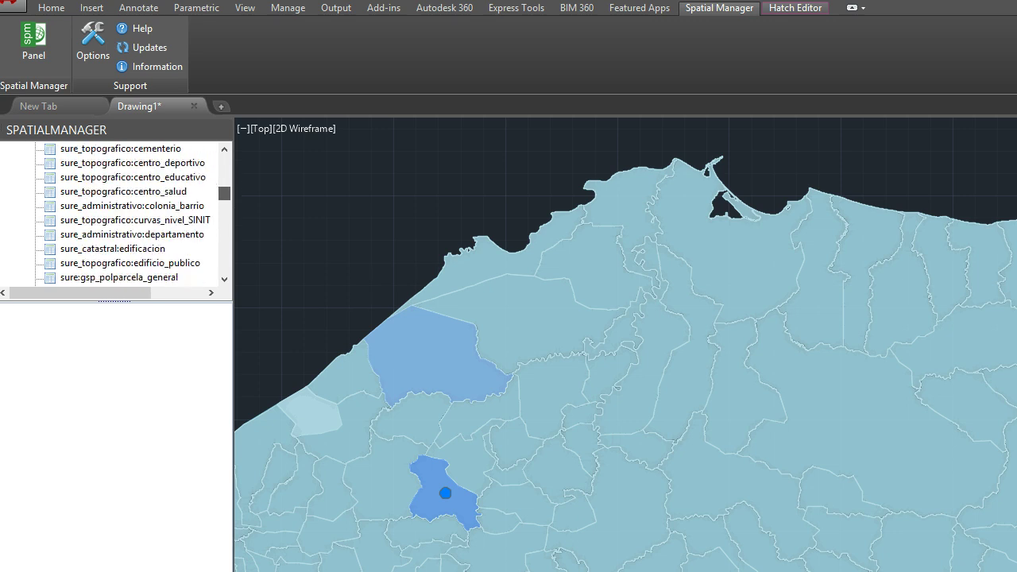
scroll(115, 213, down, 3)
scroll(115, 213, down, 3)
scroll(115, 213, down, 3)
scroll(115, 213, down, 3)
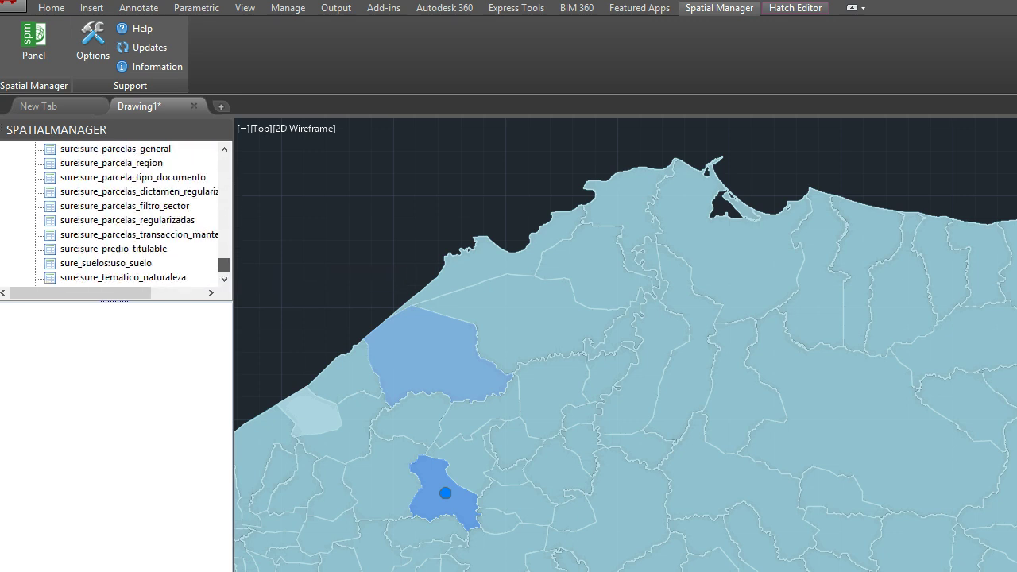
scroll(116, 213, down, 1)
scroll(115, 213, up, 2)
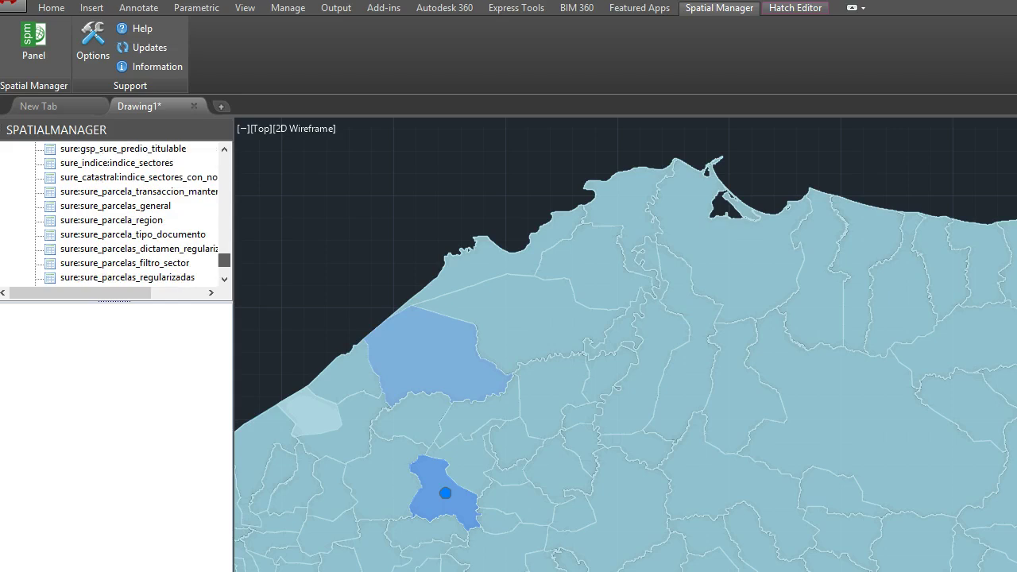
scroll(115, 213, up, 2)
scroll(116, 213, up, 1)
scroll(115, 213, up, 1)
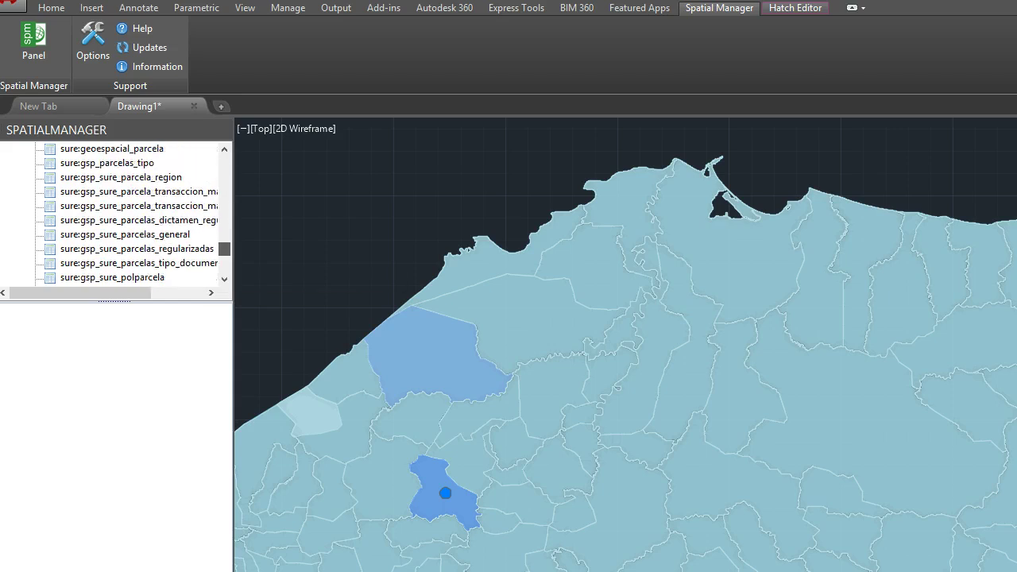
scroll(116, 213, up, 2)
scroll(115, 212, up, 2)
scroll(116, 213, up, 3)
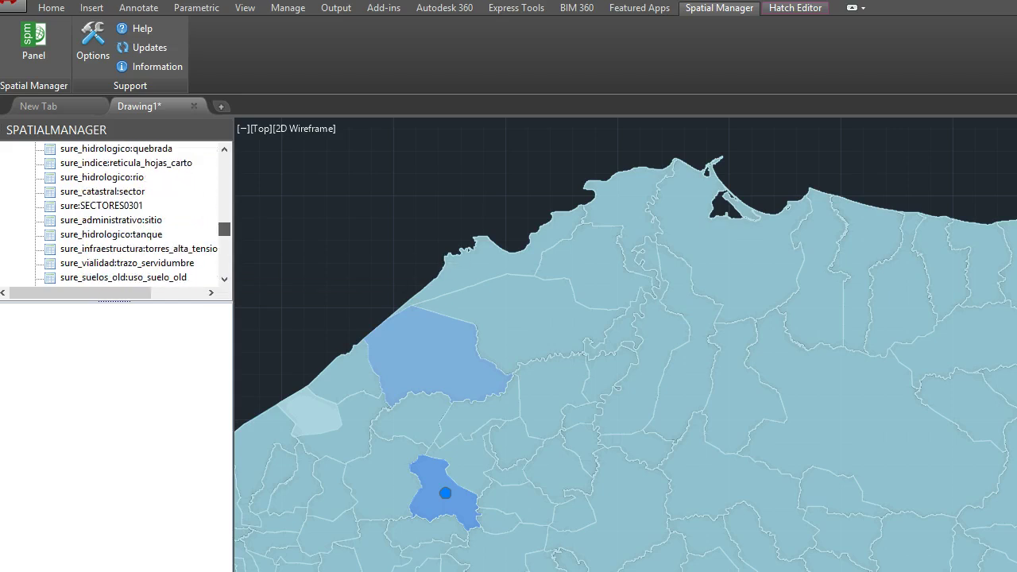
scroll(116, 213, up, 1)
scroll(115, 213, up, 1)
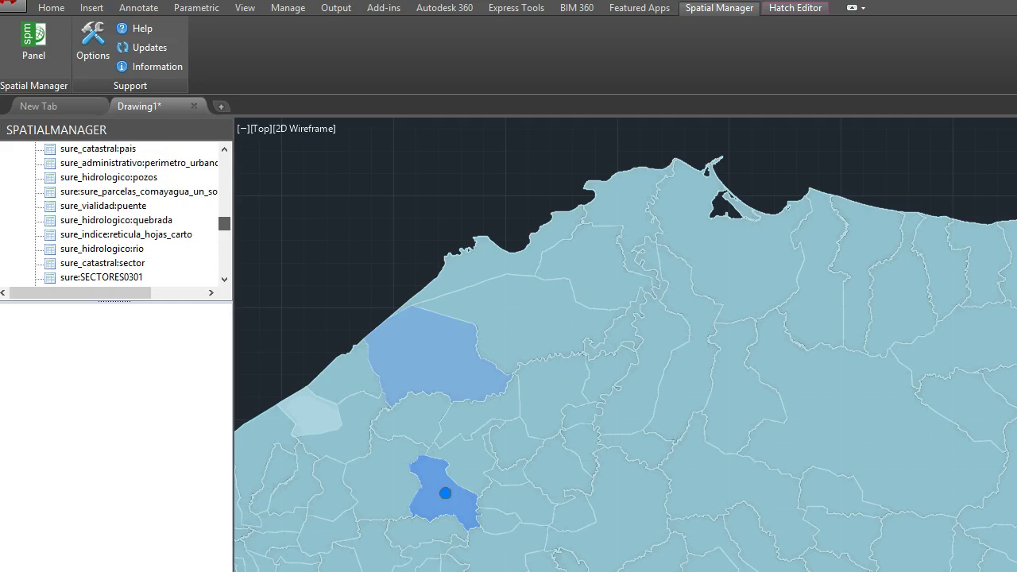
scroll(115, 213, up, 1)
scroll(115, 213, up, 2)
scroll(116, 212, up, 3)
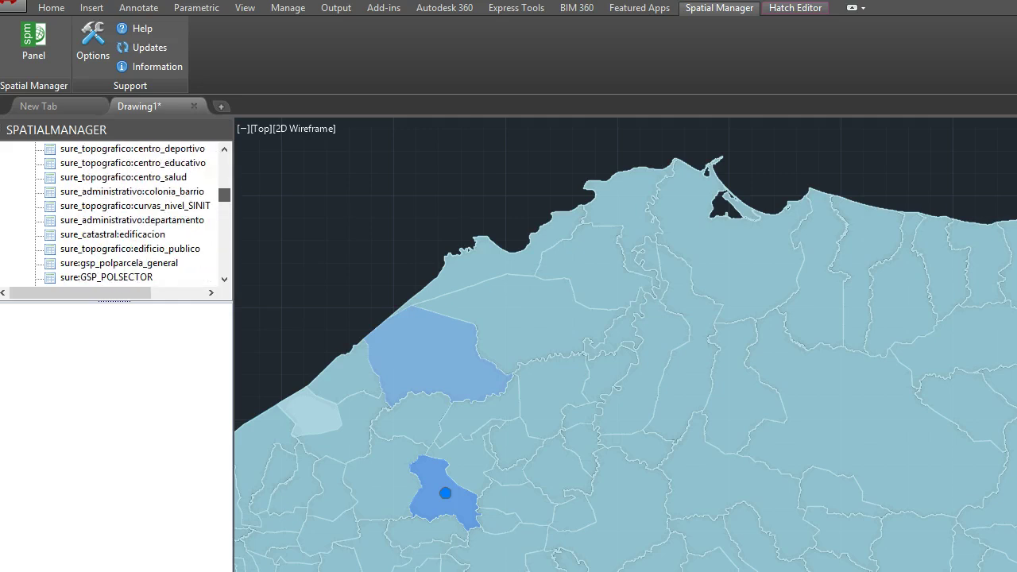
scroll(115, 213, down, 2)
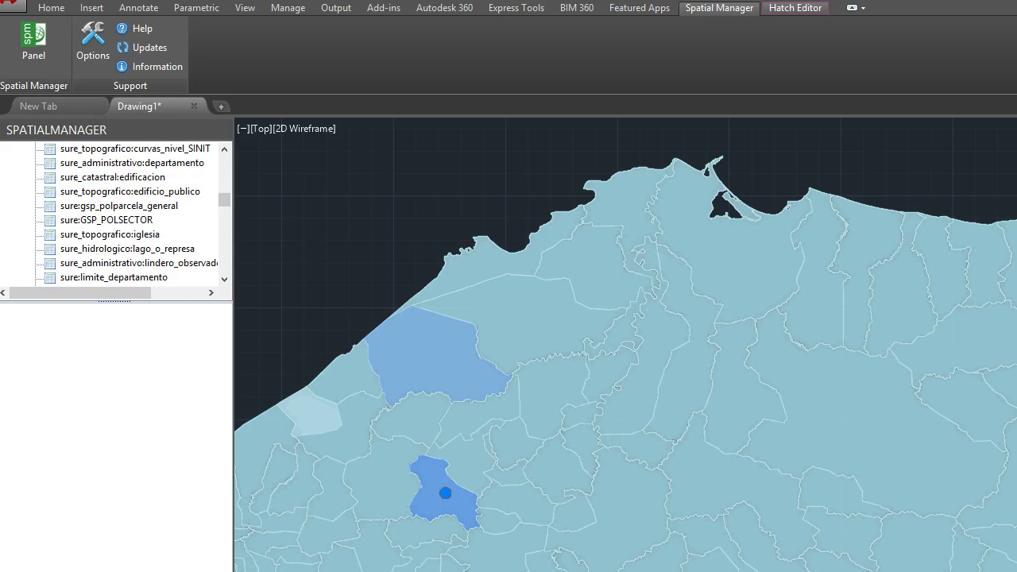
click(120, 206)
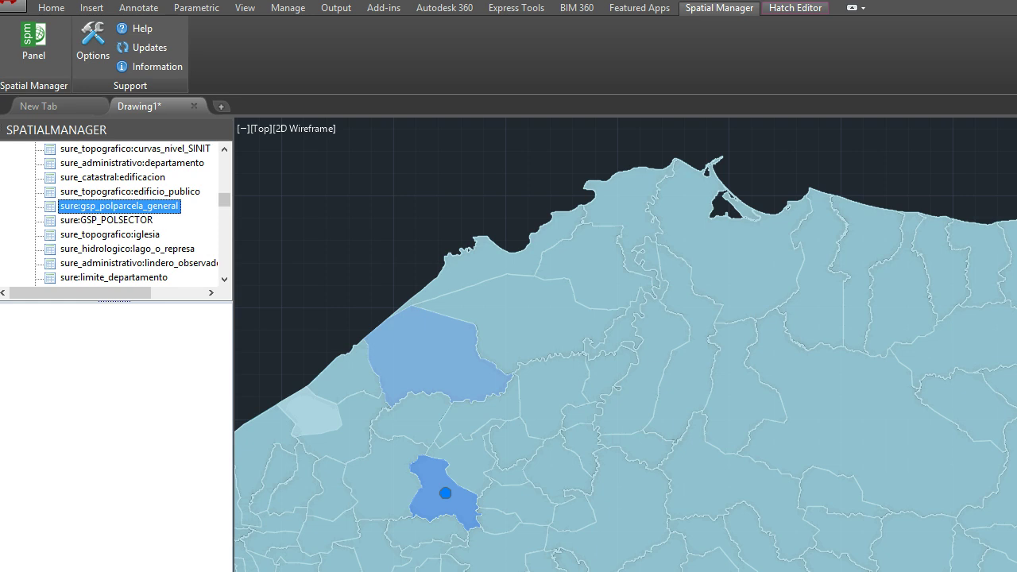
click(106, 220)
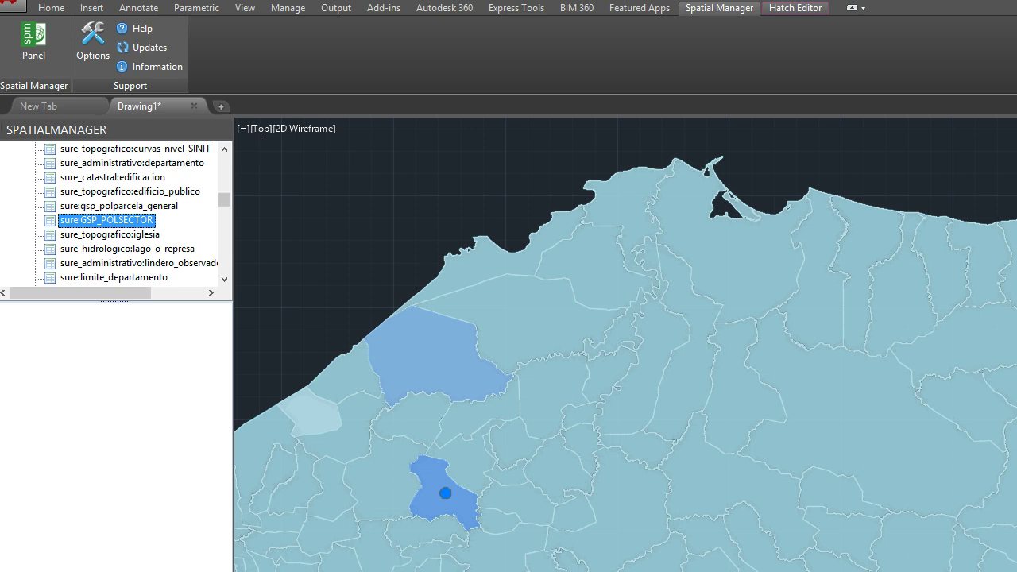
Import sure:GSP_POLSECTOR into the current drawing on layer Sector, without EED or coordinate transformation.
right_click(108, 221)
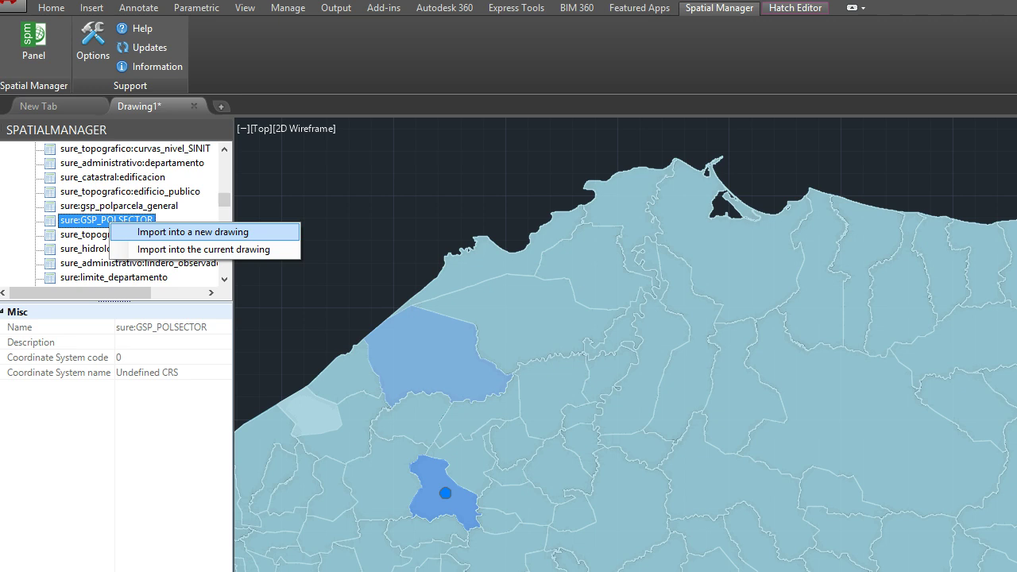
click(204, 249)
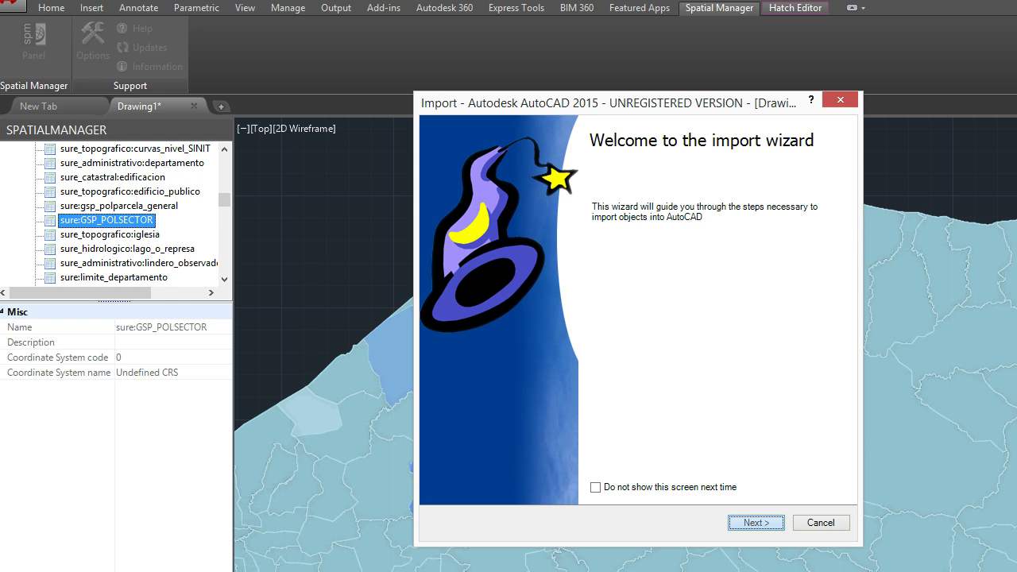
key(Return)
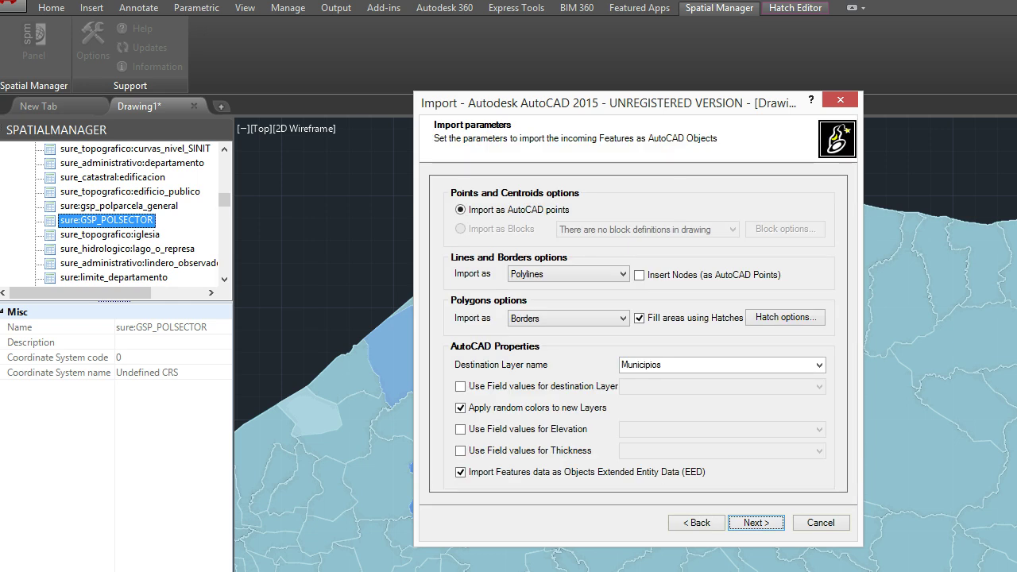
double_click(641, 365)
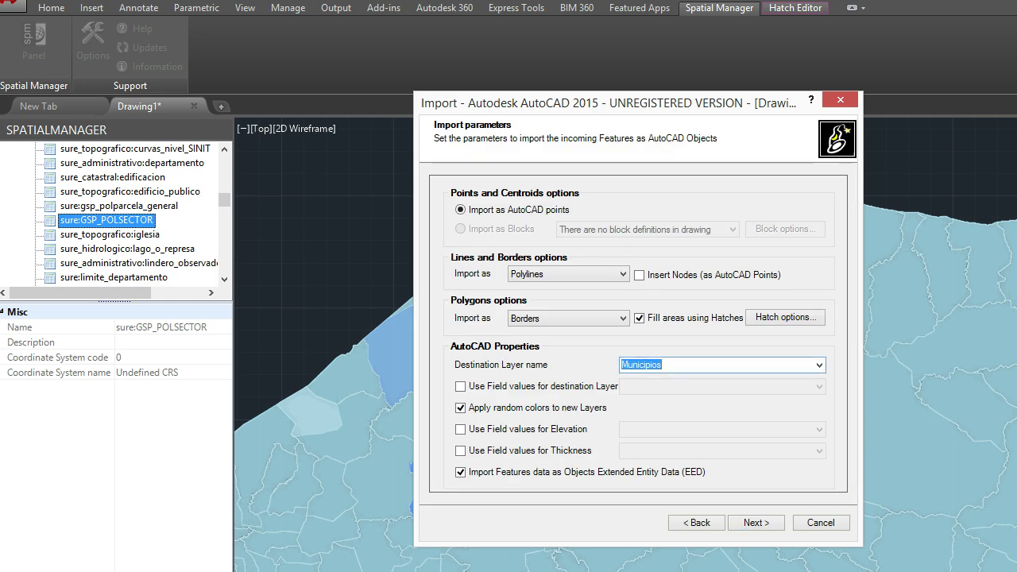
text(Secto)
text(r)
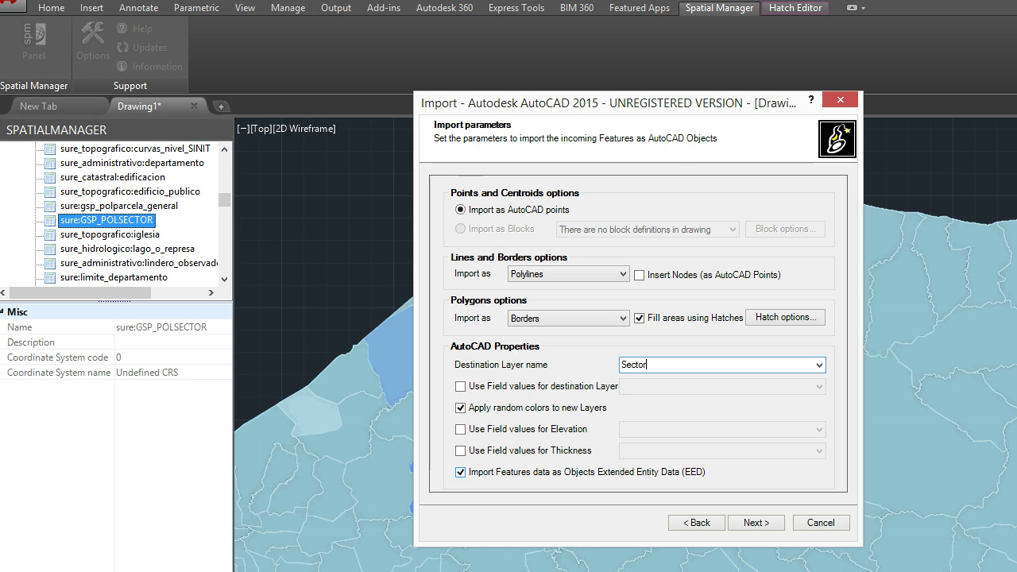
click(460, 471)
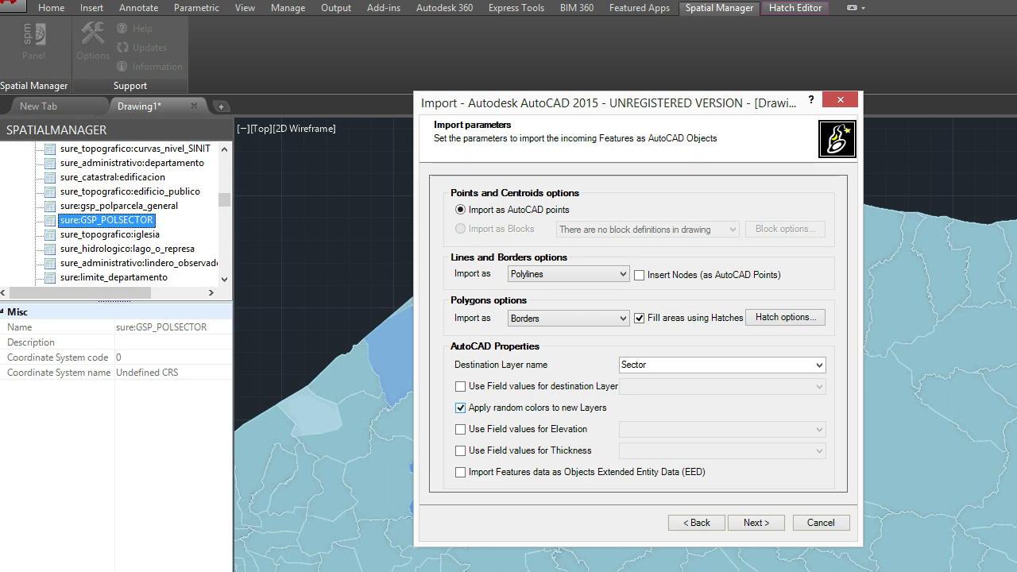
click(755, 522)
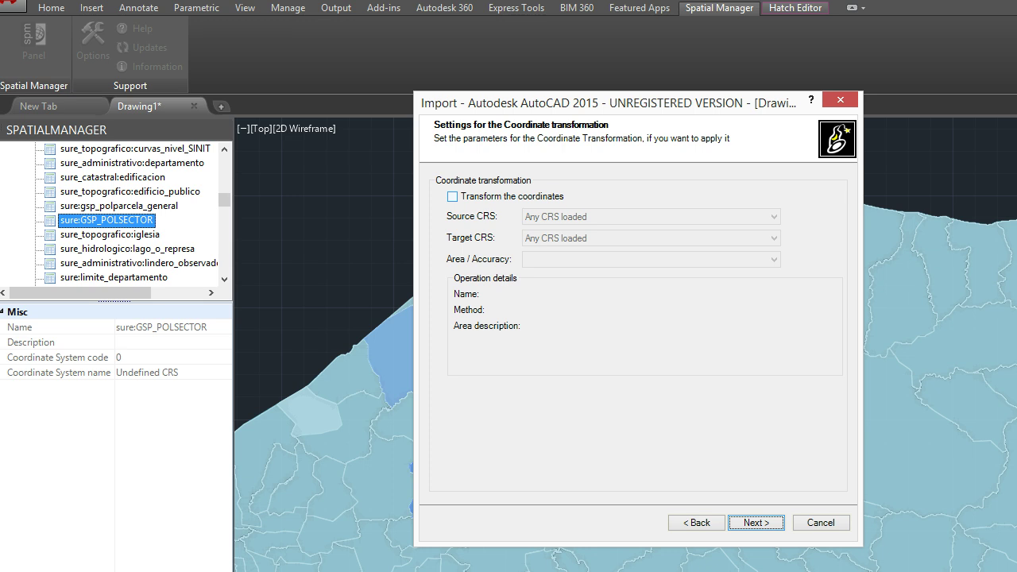
click(755, 522)
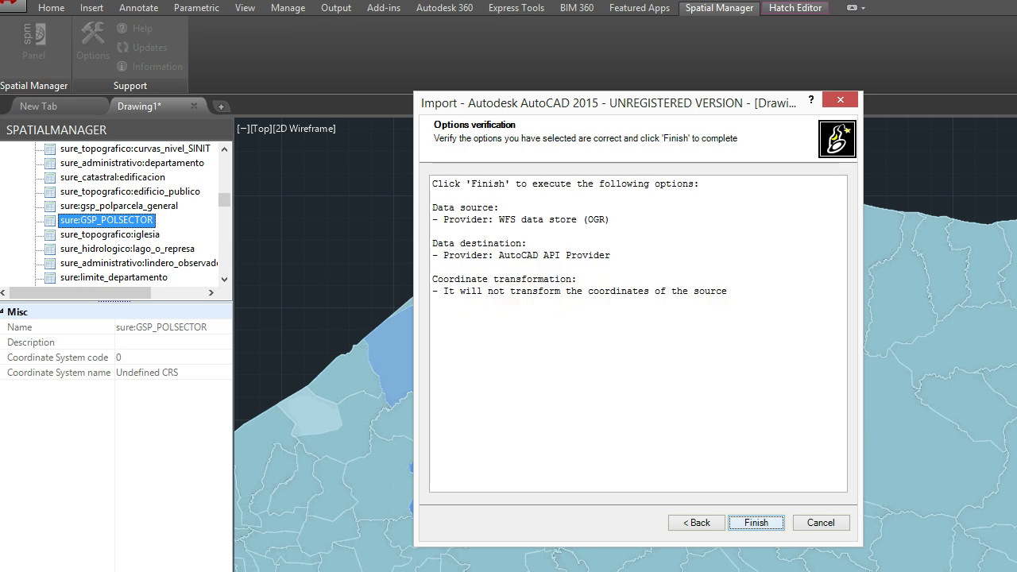
click(755, 522)
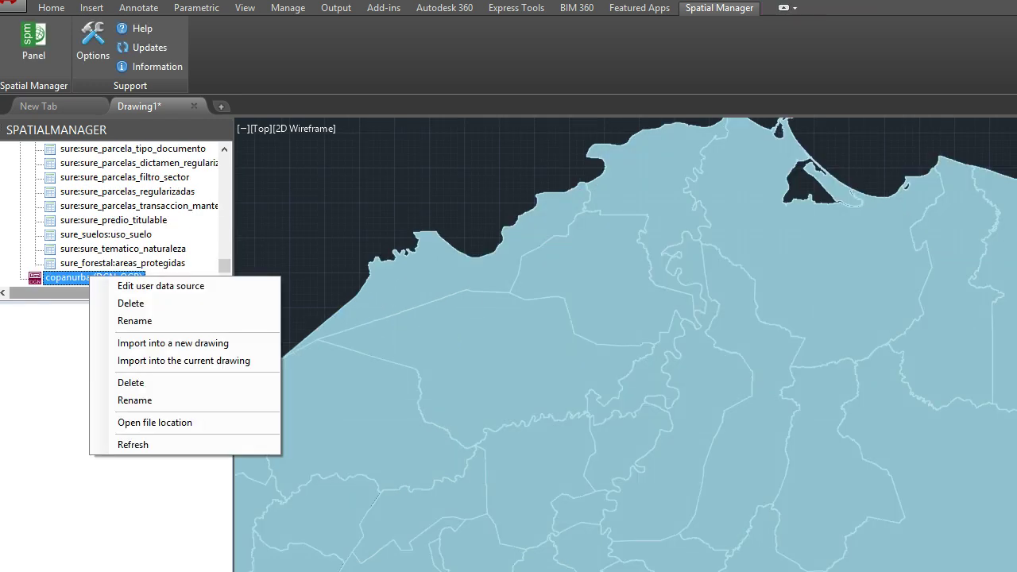
Import the copanurba DGN source into a new drawing with default parameters and no transformation.
right_click(62, 278)
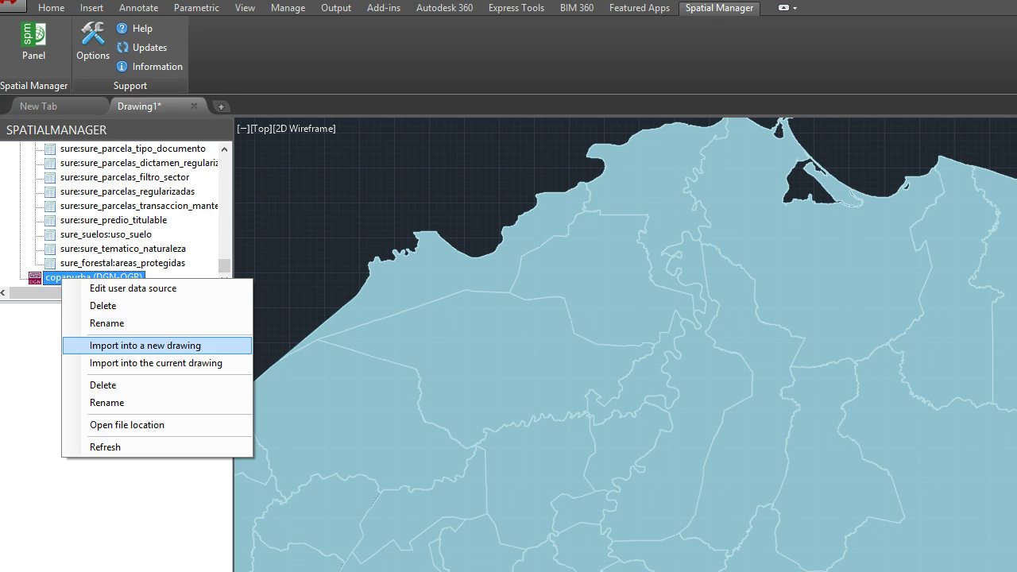
click(145, 345)
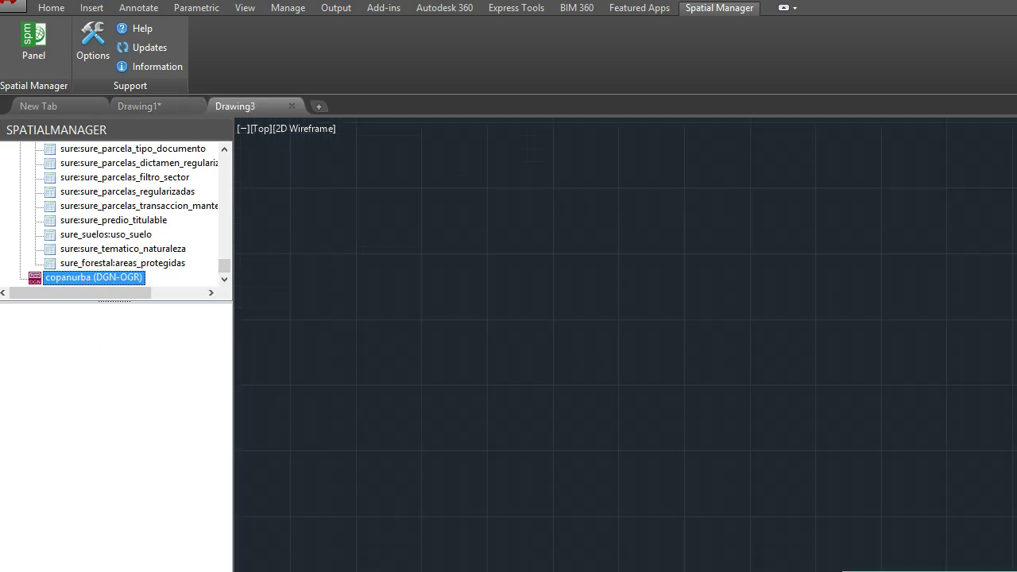
key(Return)
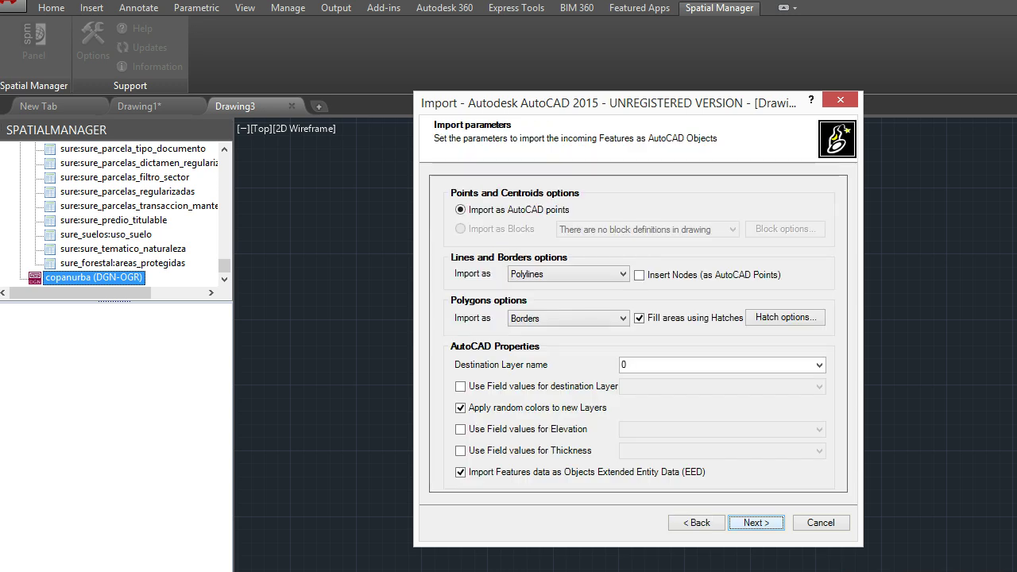
key(Return)
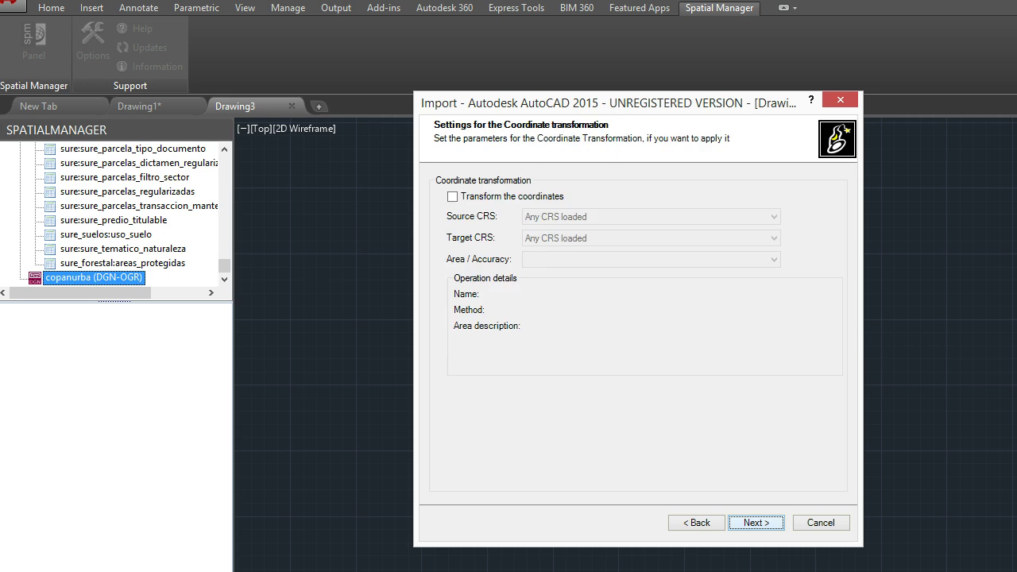
key(Return)
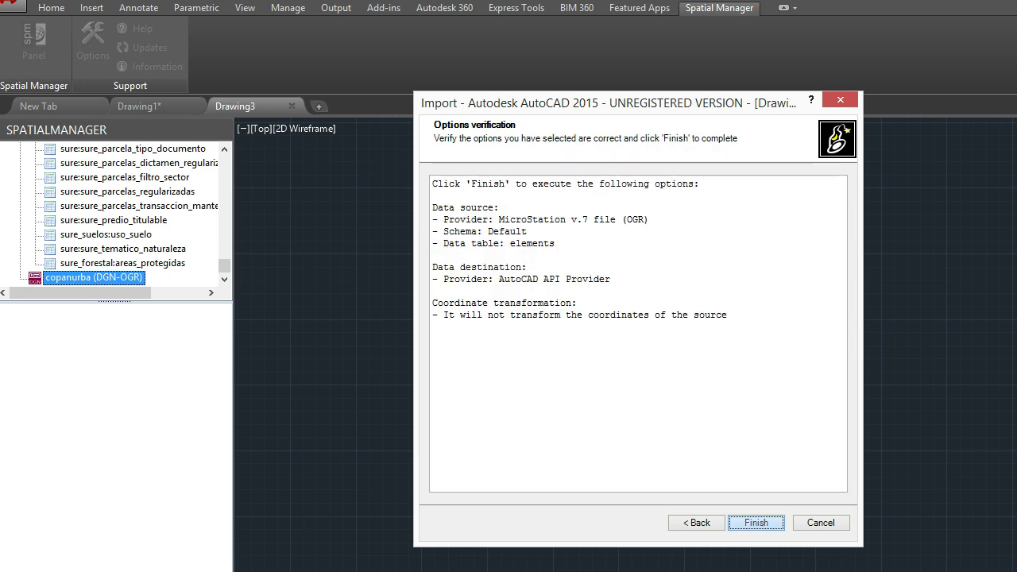
key(Return)
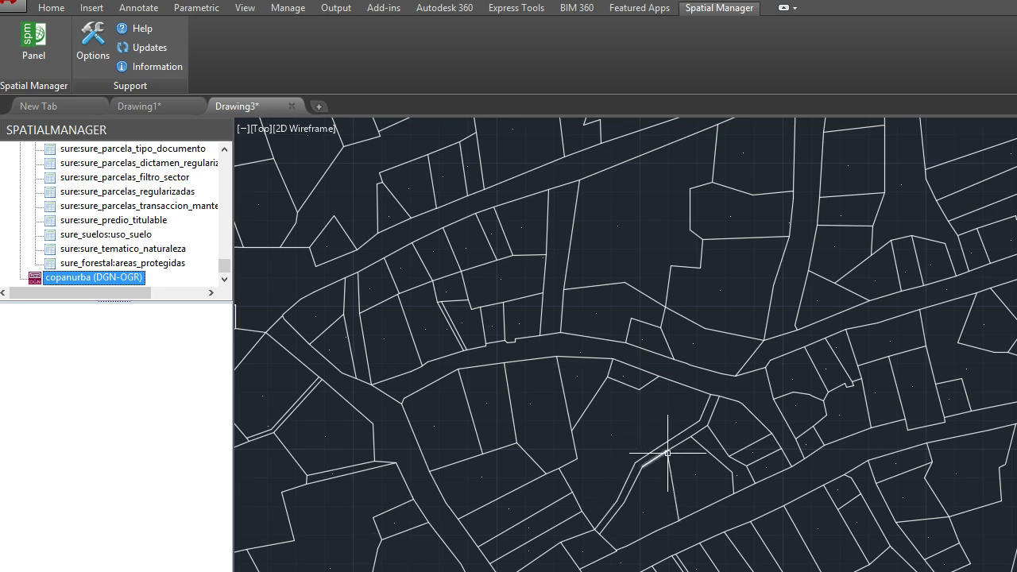
Select an imported point to show its data: Point geometry, Level 18, Type 17.
click(611, 435)
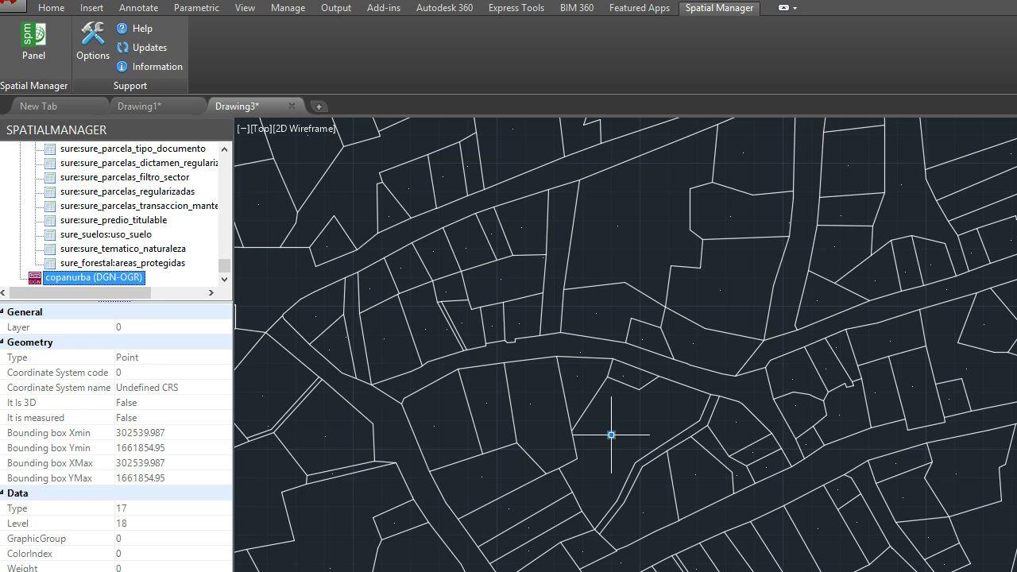
scroll(290, 485, down, 3)
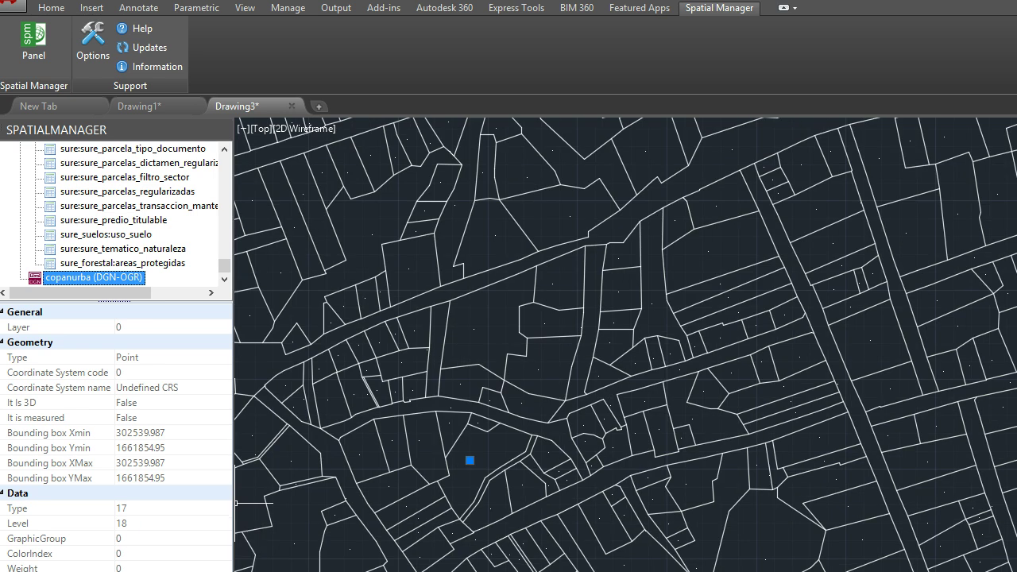